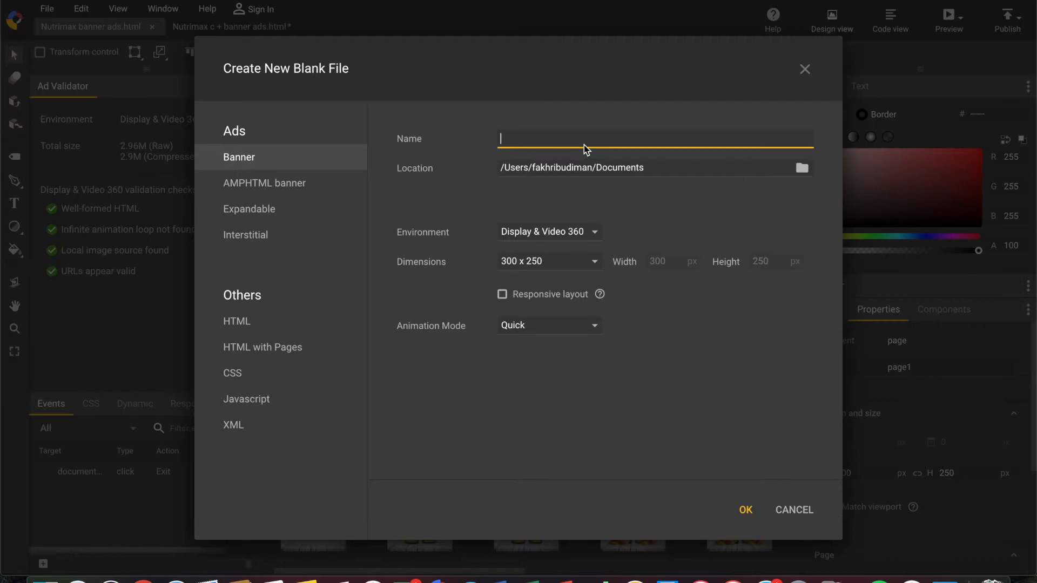
# Step: Name the new blank banner file "Nutrimax banner ads" and set its save location to the Desktop folder
pyautogui.write('Nutrimax banner ads')
pyautogui.click(803, 169)
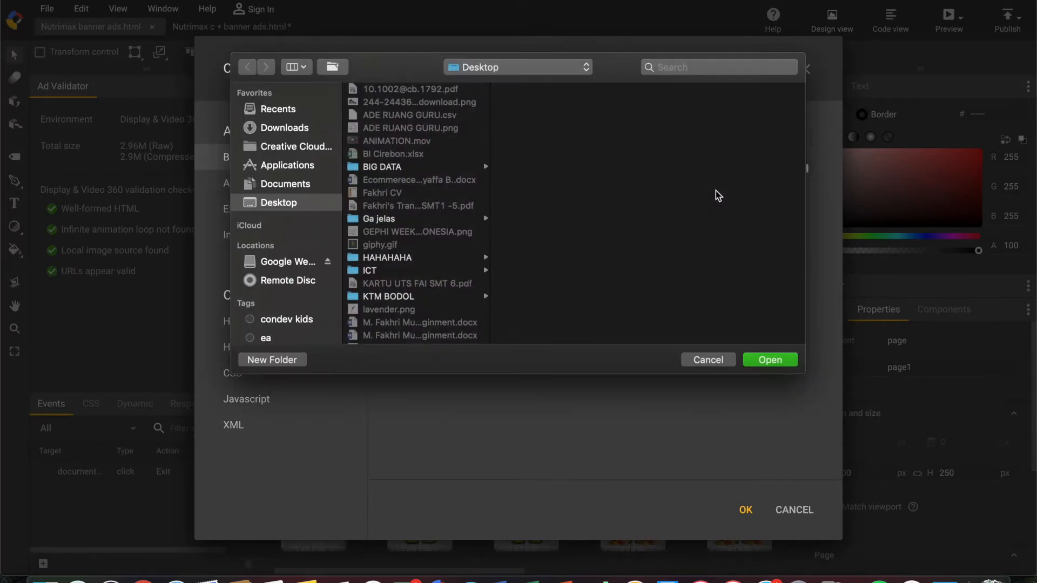
pyautogui.scroll(-10, 474, 285)
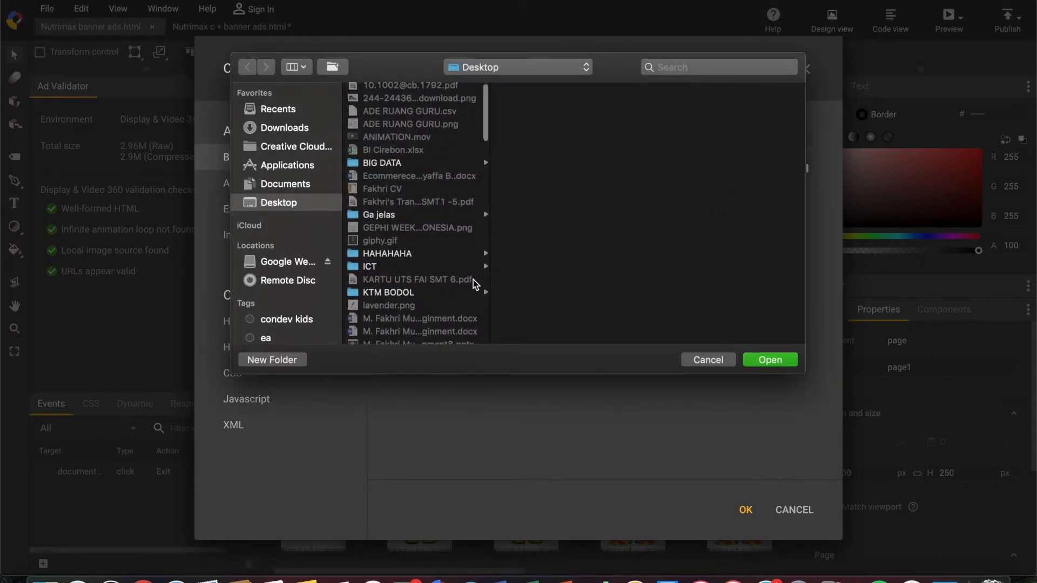
pyautogui.scroll(2, 475, 285)
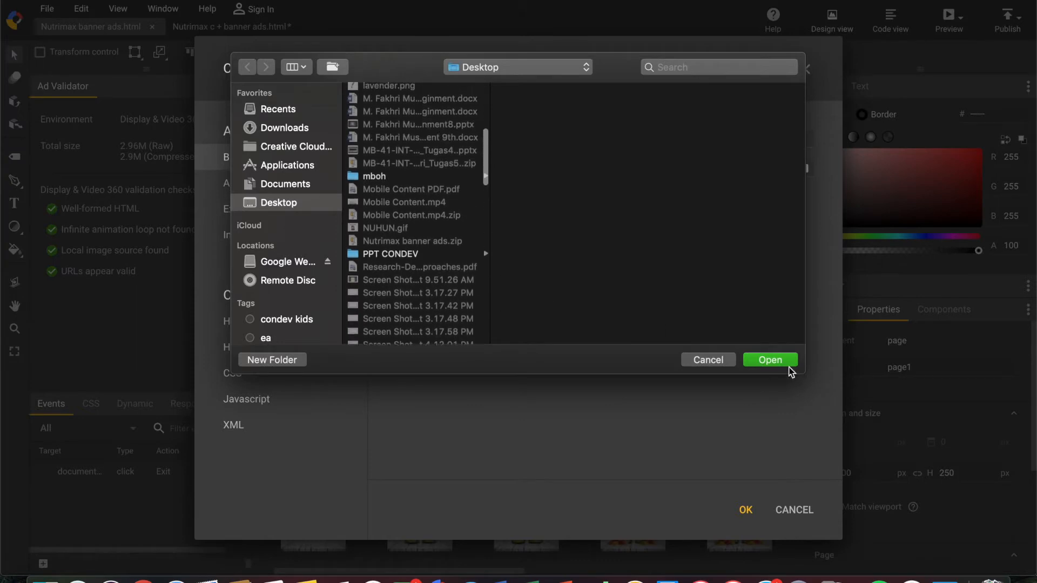
pyautogui.click(780, 361)
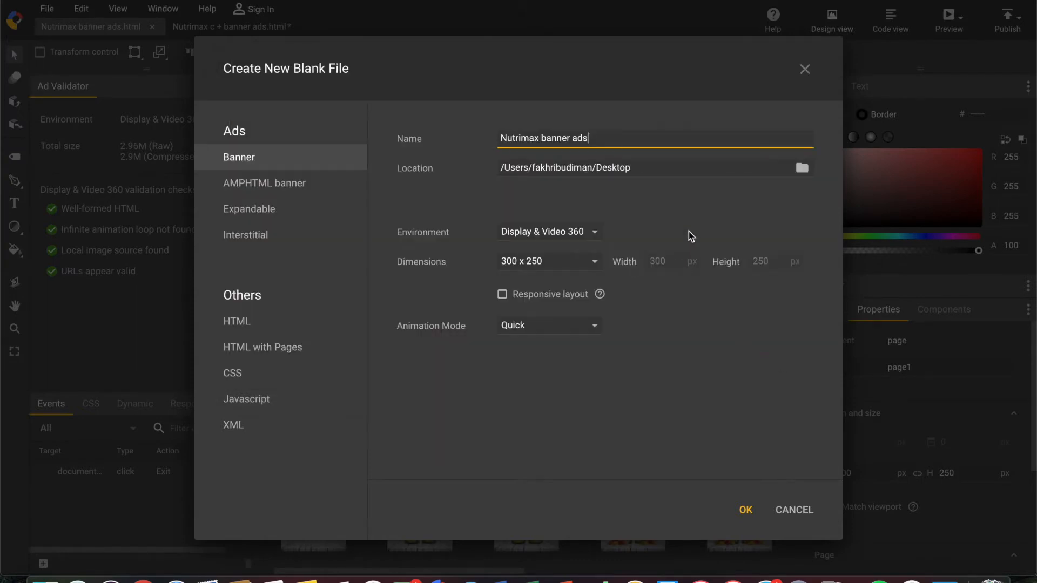
pyautogui.click(794, 172)
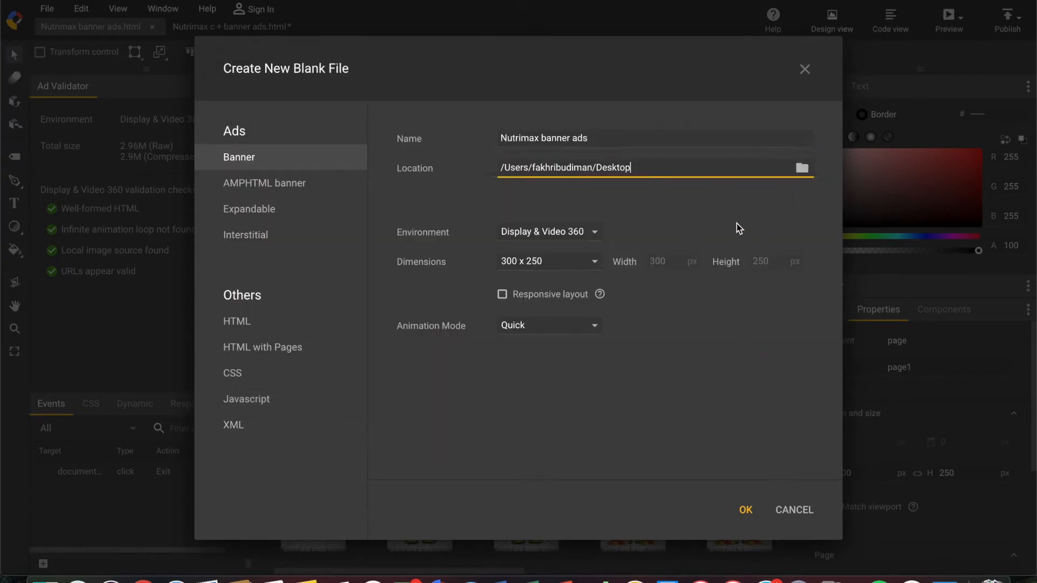
# Step: Choose 300 x 250 as the banner dimensions and create the file
pyautogui.click(595, 263)
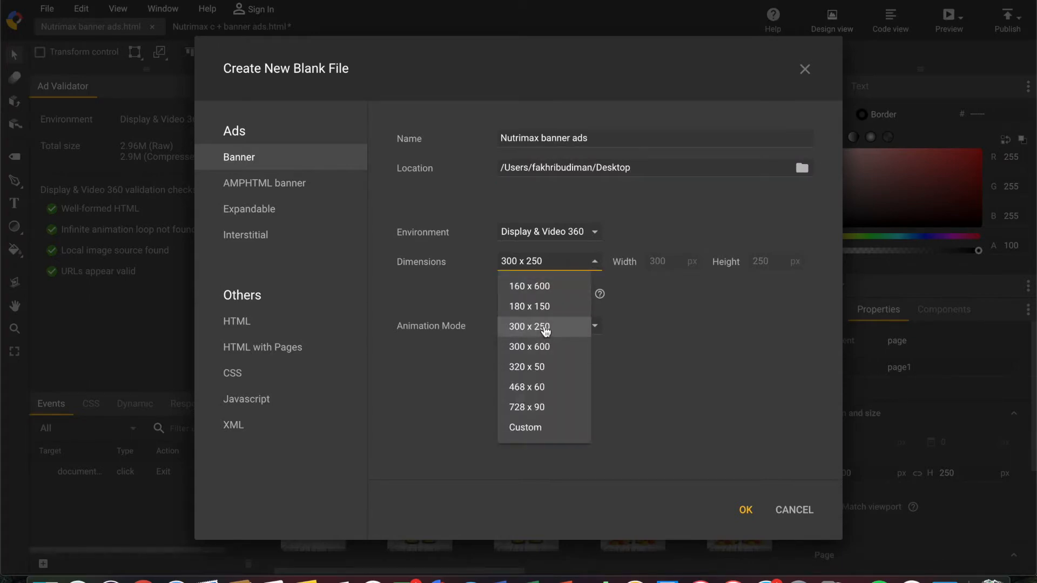
pyautogui.click(546, 331)
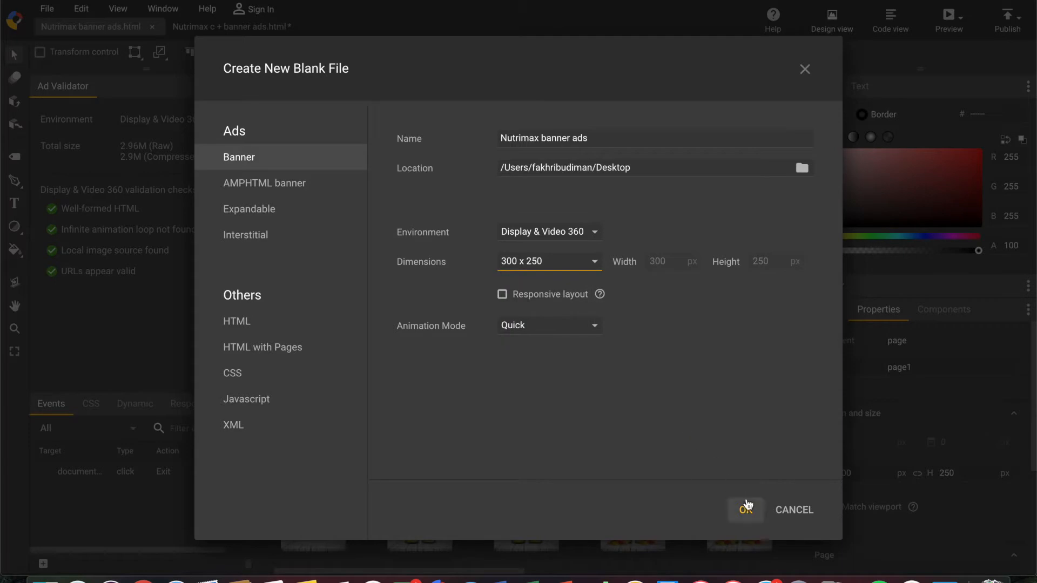
pyautogui.click(753, 516)
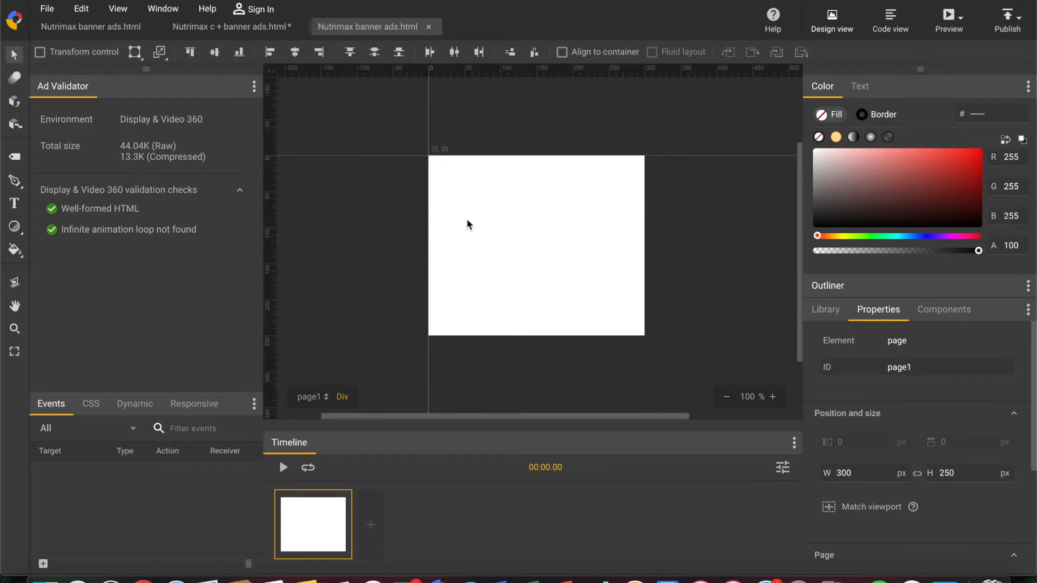
# Step: Import the image Backgorund.jpg from the Downloads folder into the banner
pyautogui.click(47, 9)
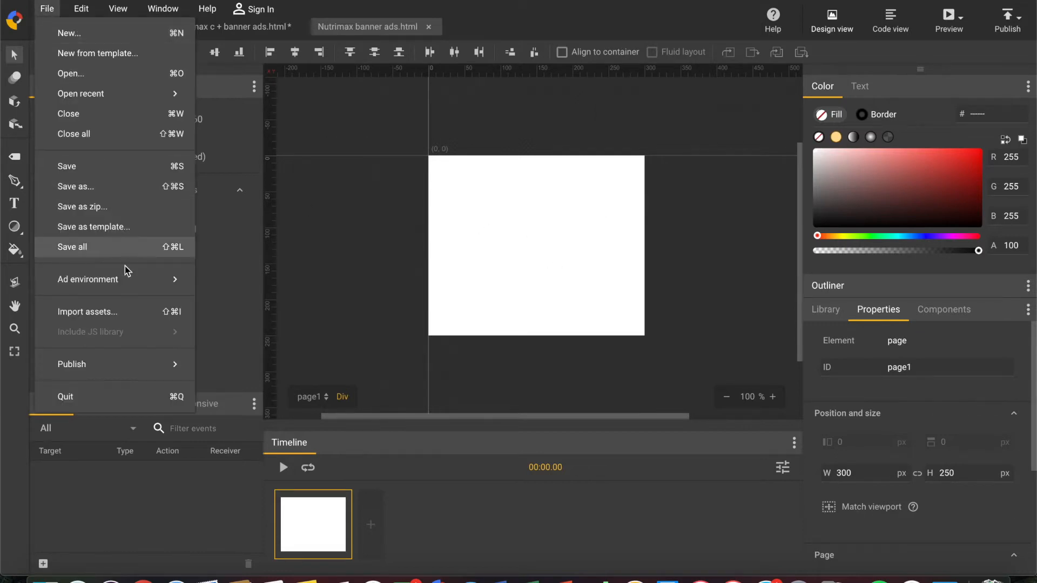
pyautogui.click(132, 314)
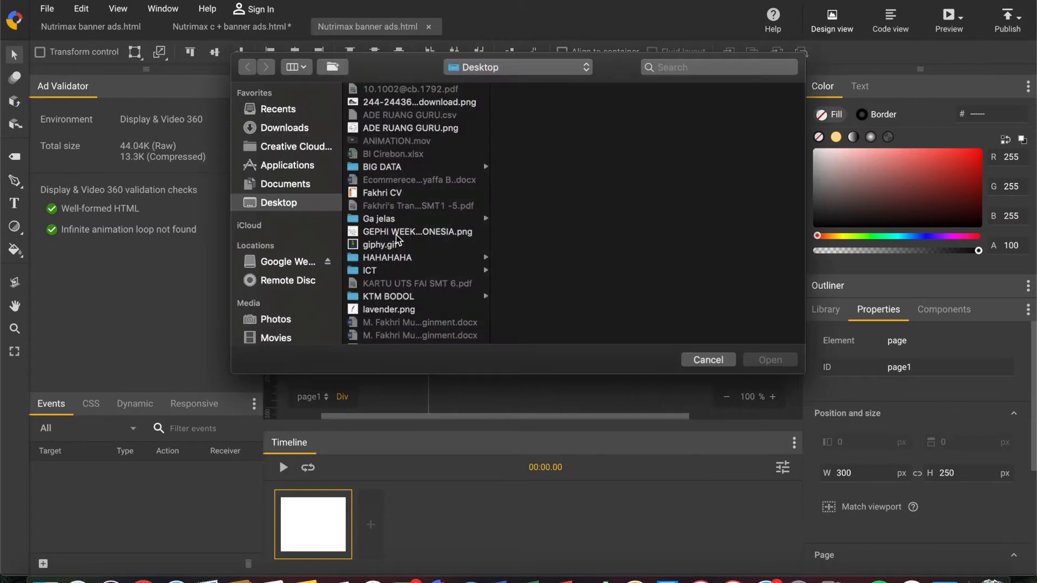
pyautogui.scroll(-3, 402, 295)
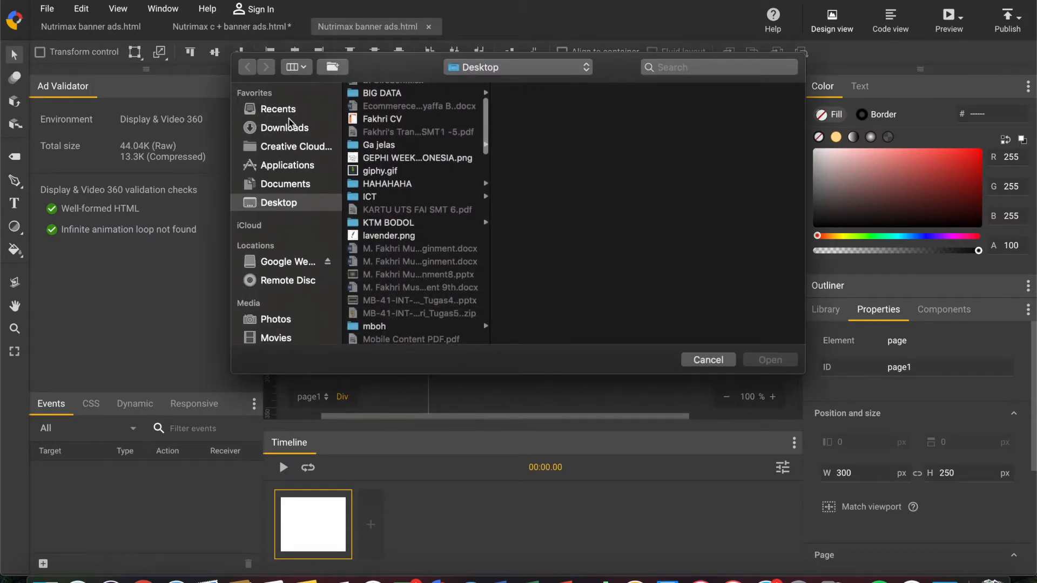
pyautogui.click(291, 127)
pyautogui.scroll(-5, 378, 133)
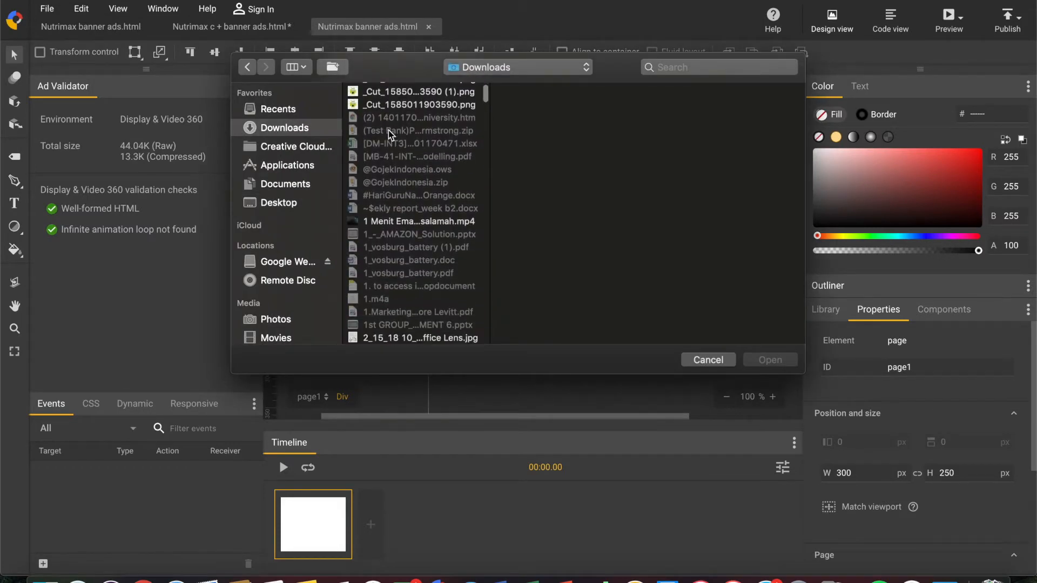
pyautogui.scroll(-10, 387, 130)
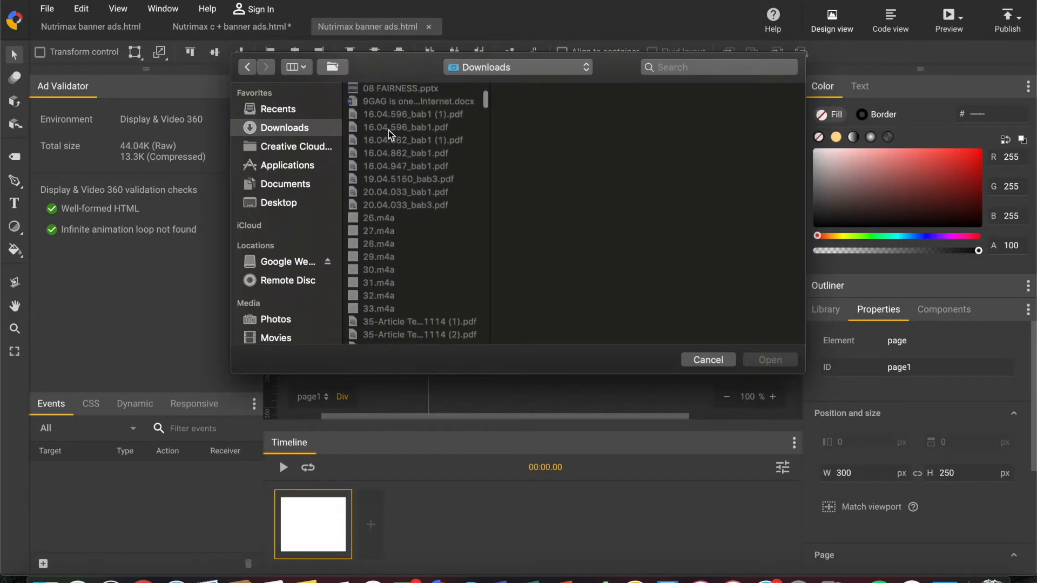
pyautogui.scroll(15, 387, 130)
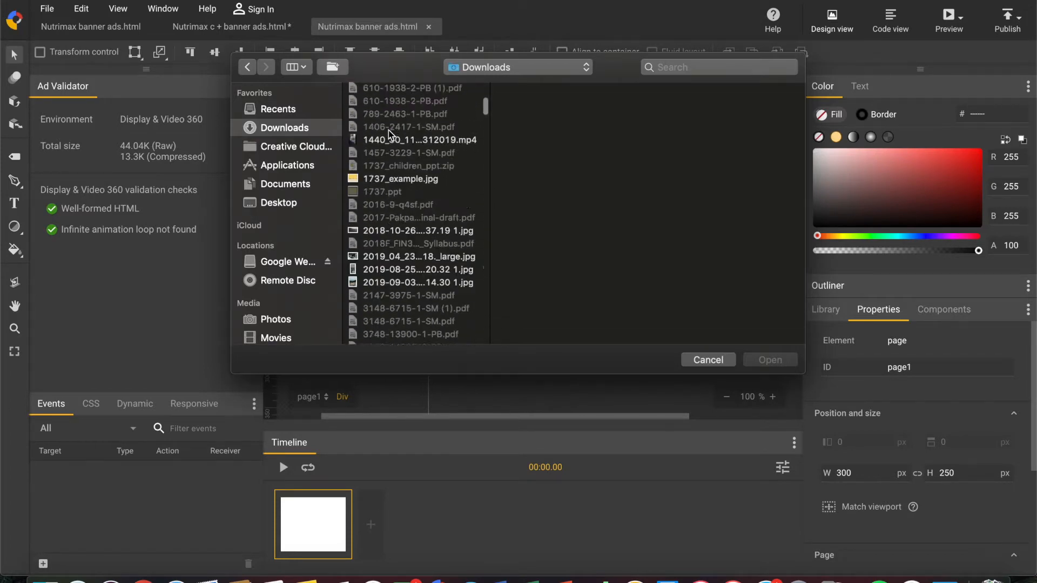
pyautogui.scroll(-20, 388, 131)
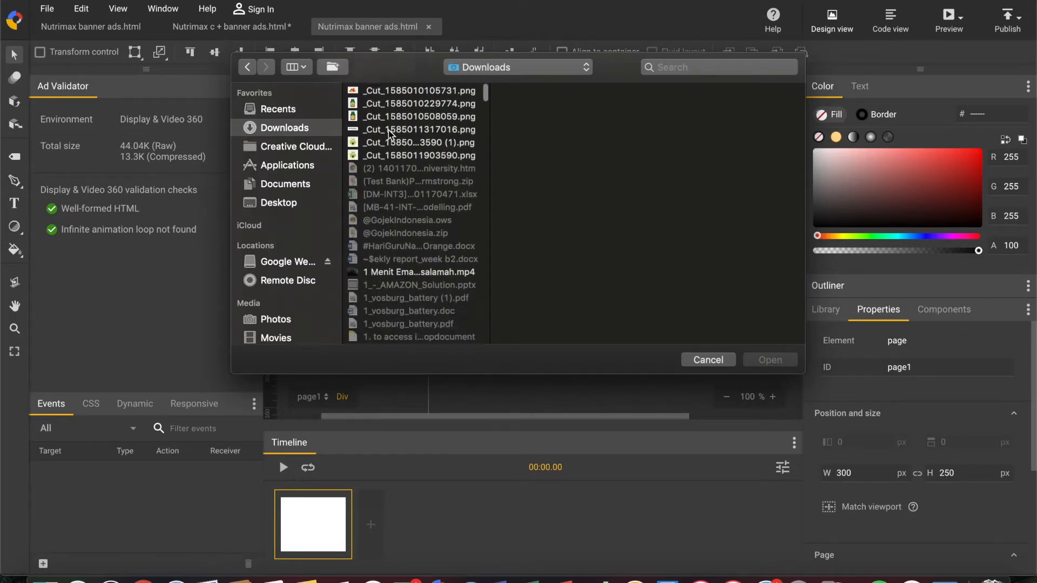
pyautogui.scroll(-20, 388, 131)
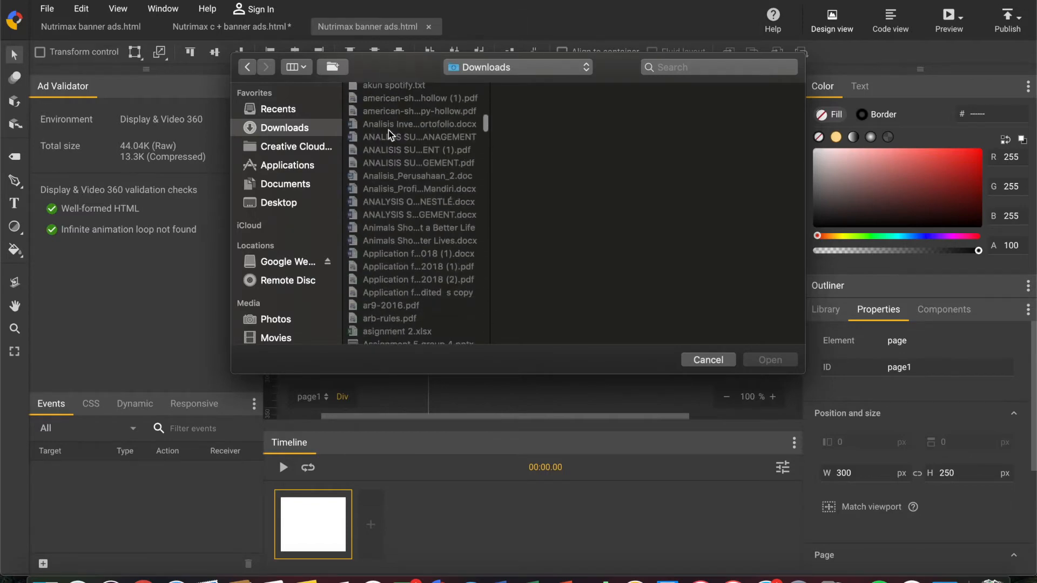
pyautogui.scroll(-10, 387, 131)
pyautogui.scroll(15, 387, 130)
pyautogui.scroll(5, 388, 131)
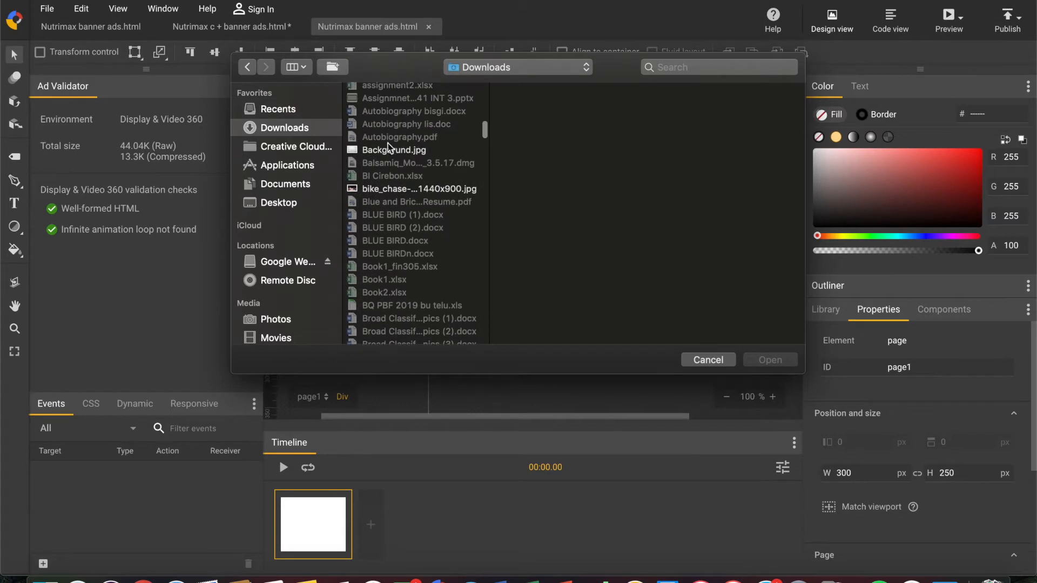
pyautogui.click(389, 148)
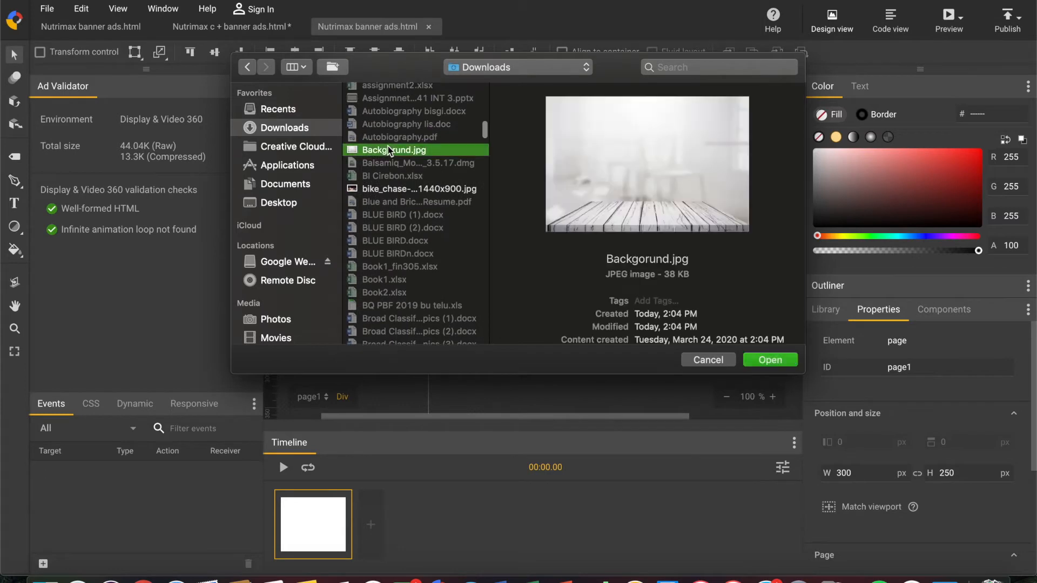
pyautogui.click(780, 360)
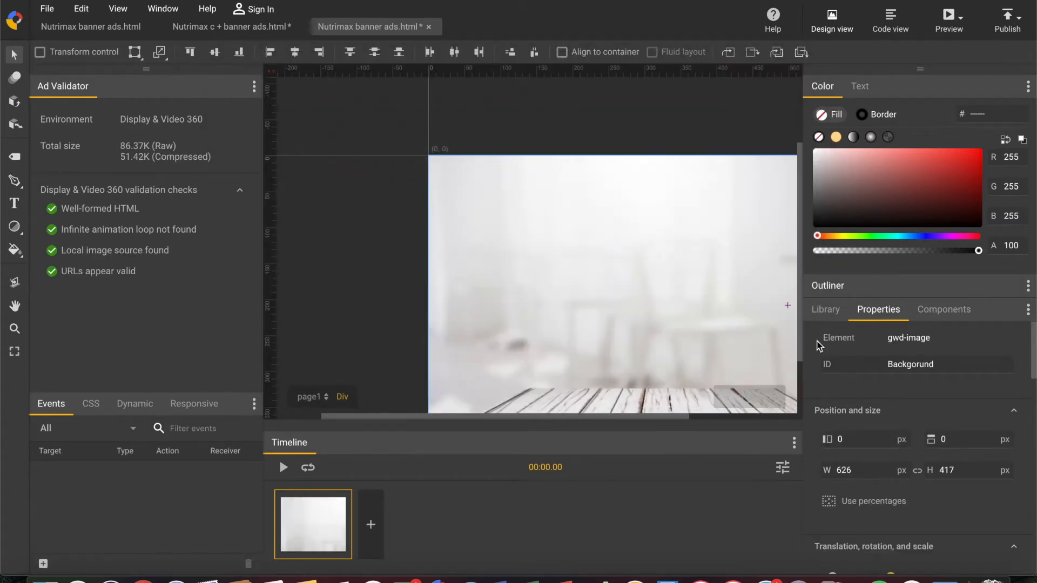
# Step: Resize the imported background image to 300 px wide and 250 px high, and deselect it
pyautogui.click(869, 475)
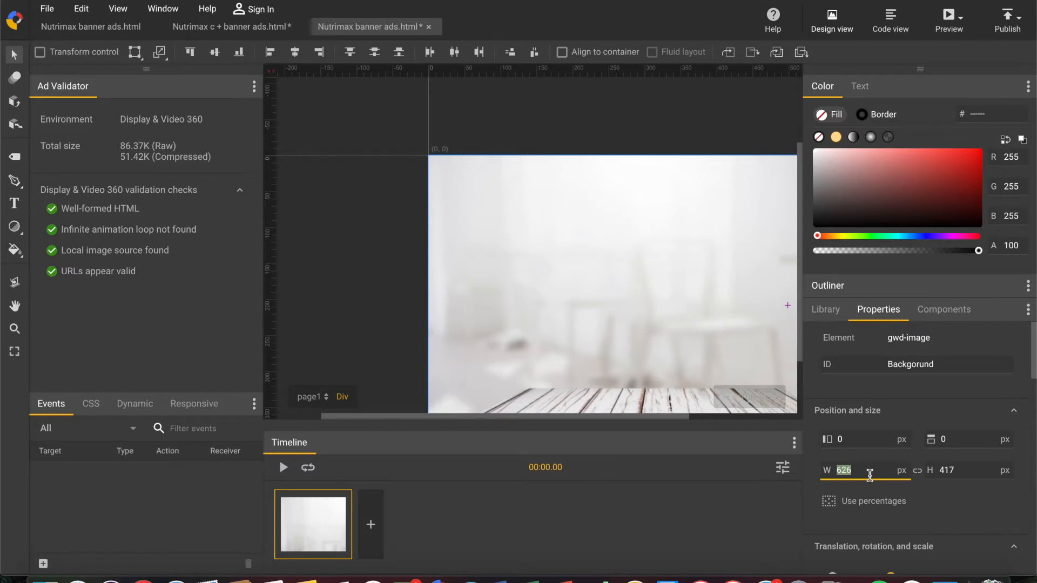
pyautogui.write('300')
pyautogui.click(965, 470)
pyautogui.write('250')
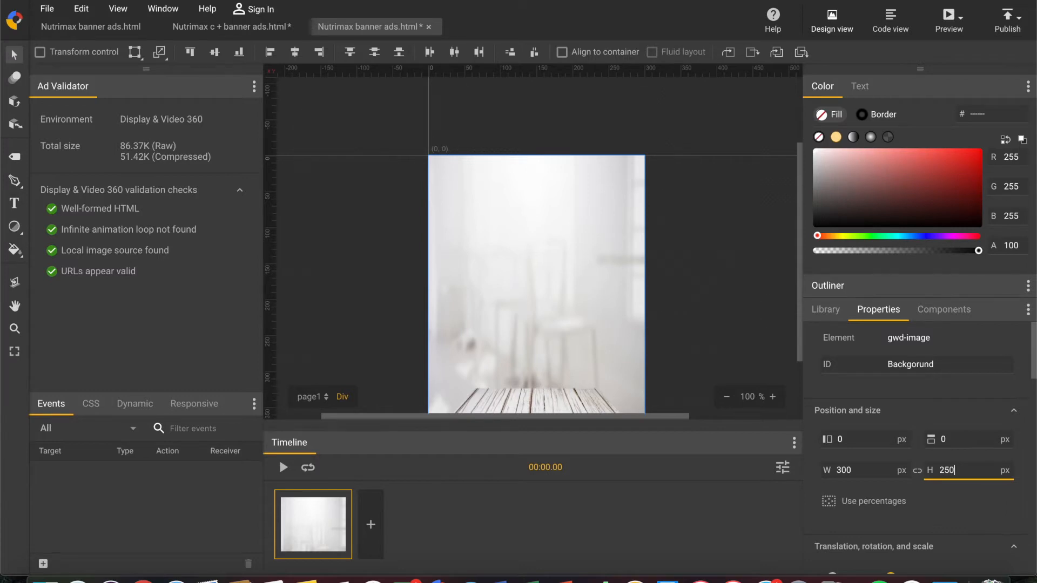
pyautogui.press('Return')
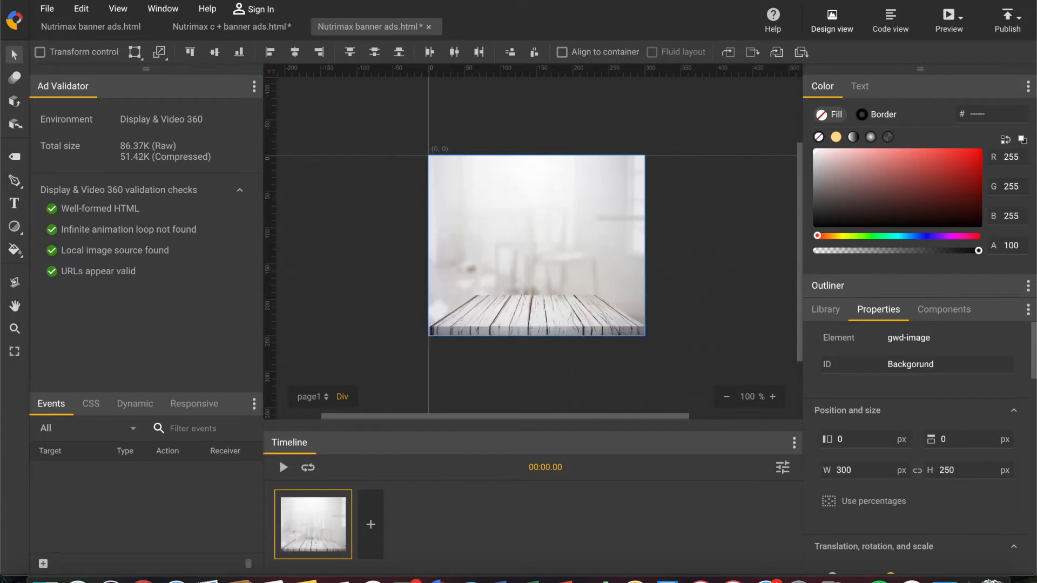
pyautogui.click(613, 370)
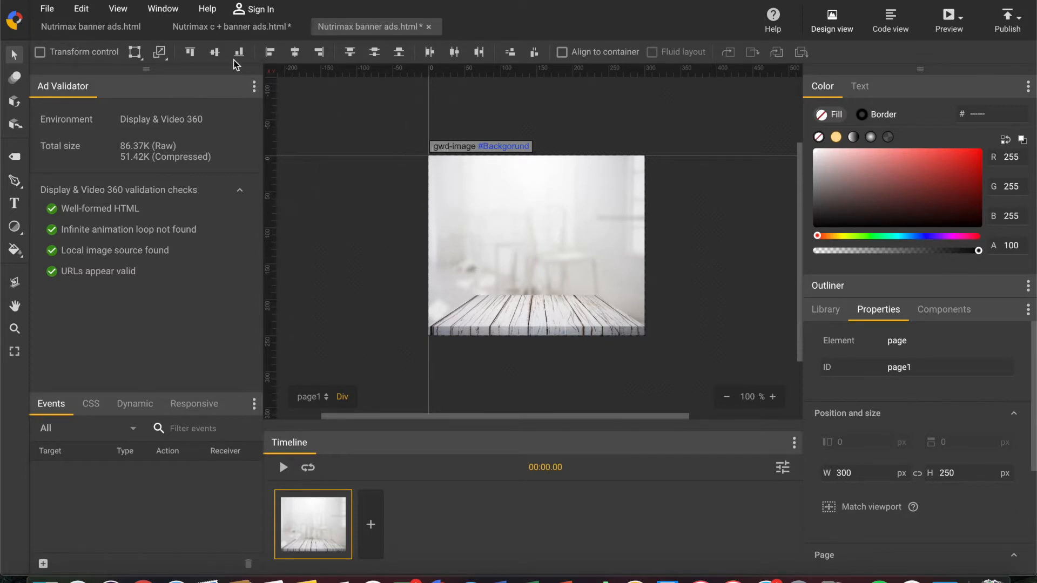
pyautogui.click(47, 9)
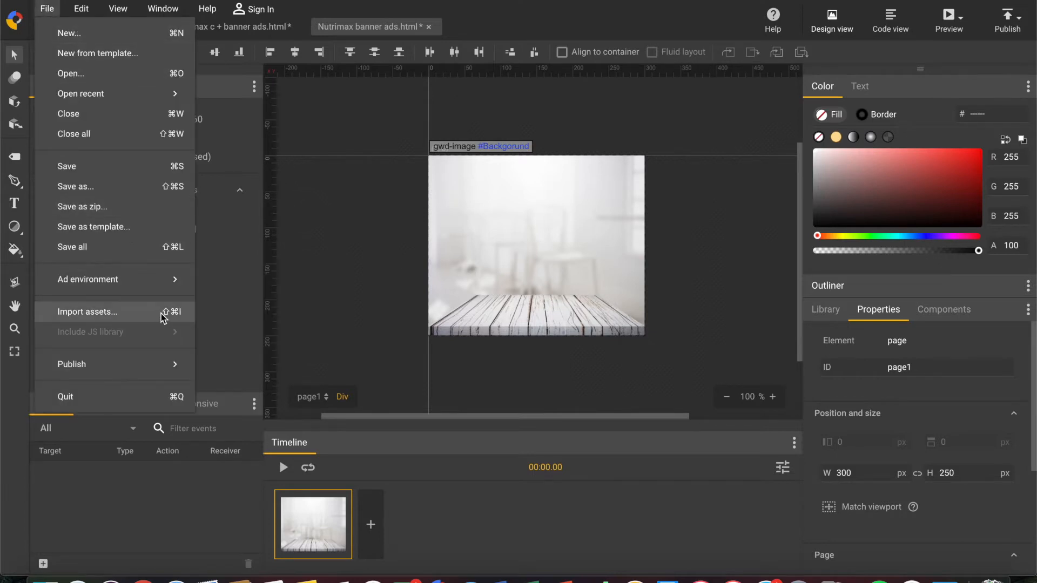
pyautogui.click(330, 307)
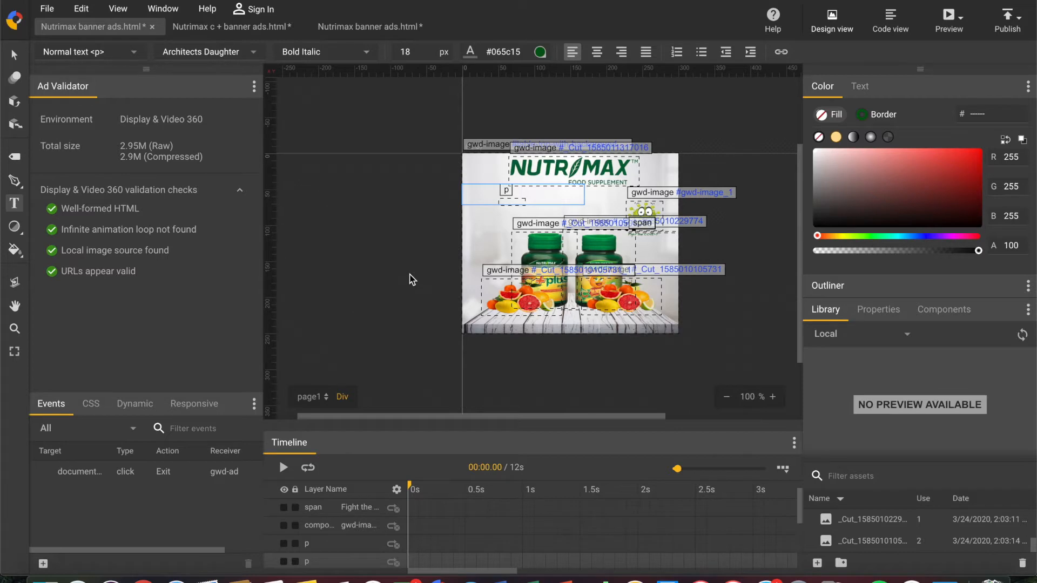
pyautogui.scroll(2, 864, 524)
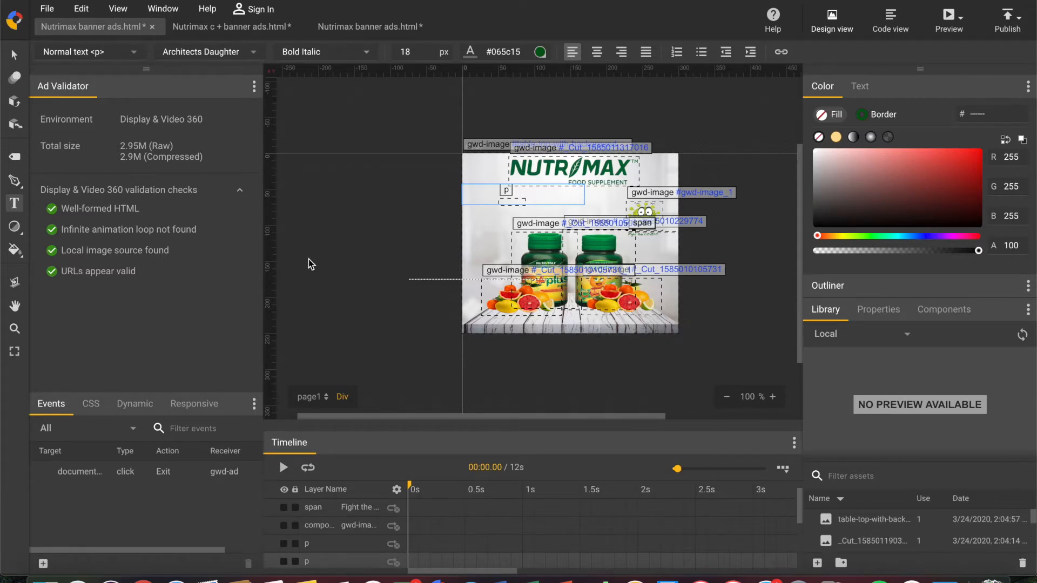
# Step: Enter the text "STAY AT HOME" in the text box just below the NUTRIMAX logo using the Text tool
pyautogui.click(14, 202)
pyautogui.click(522, 195)
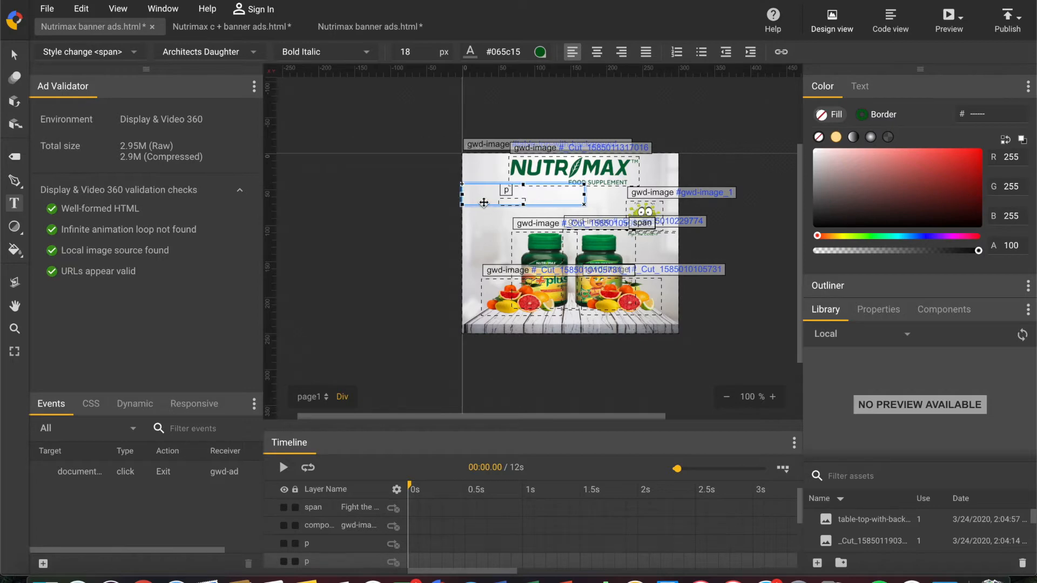
pyautogui.write('STAY AT HOME')
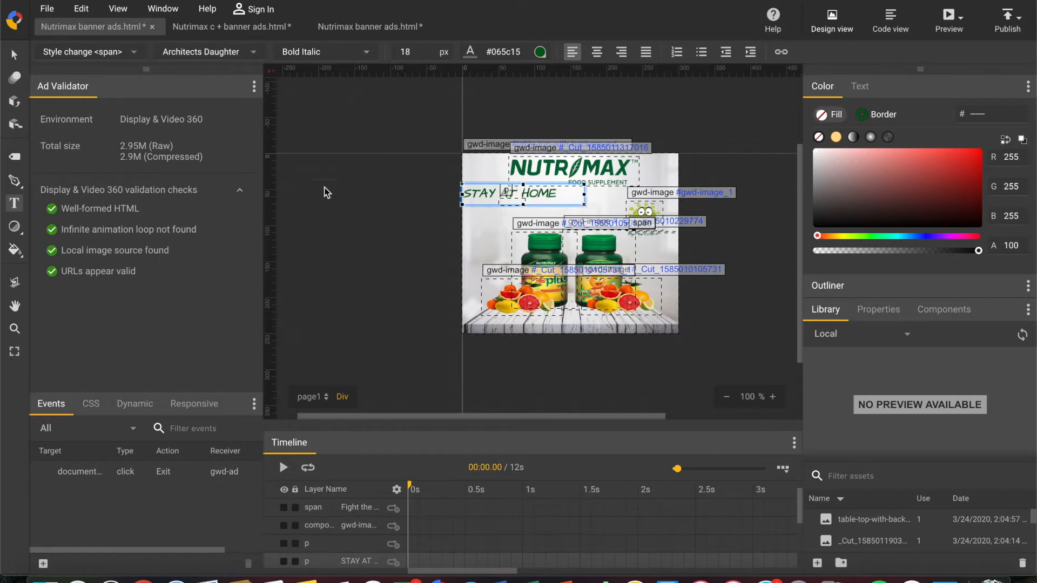
# Step: Choose the Architects Daughter font for the STAY AT HOME text and check its font style and size options
pyautogui.click(255, 53)
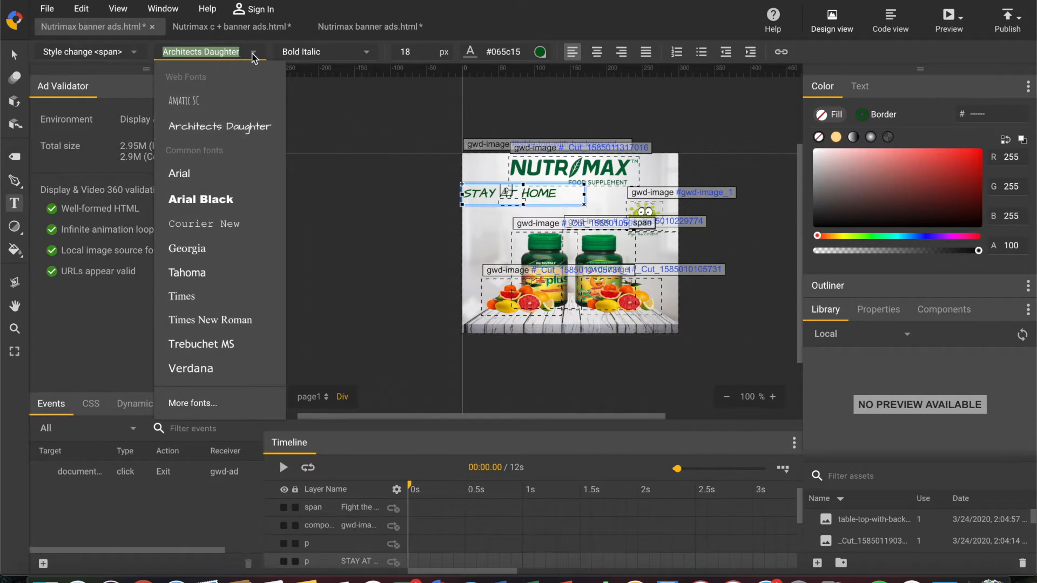
pyautogui.click(238, 127)
pyautogui.click(371, 57)
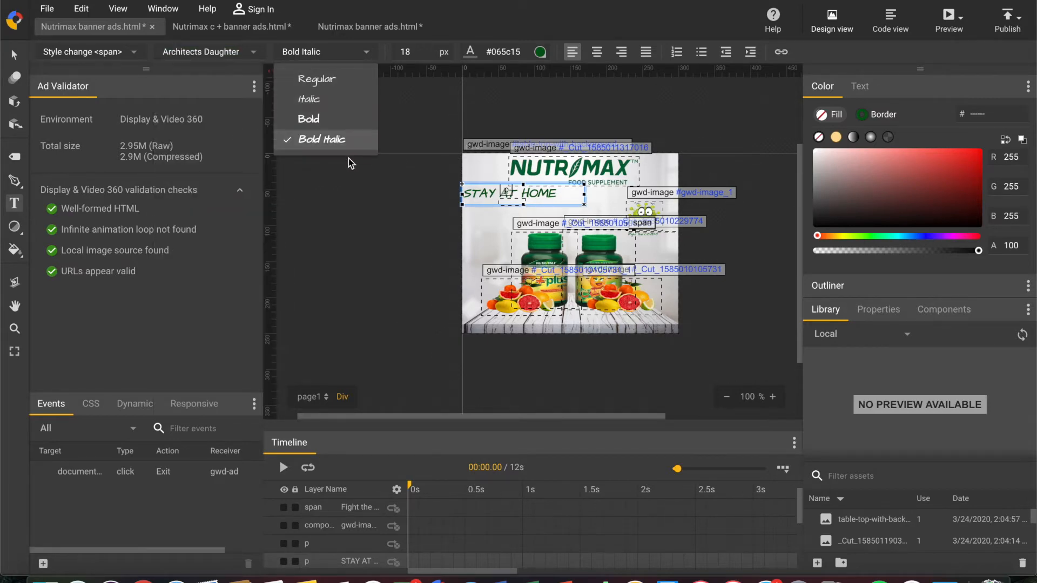
pyautogui.click(385, 93)
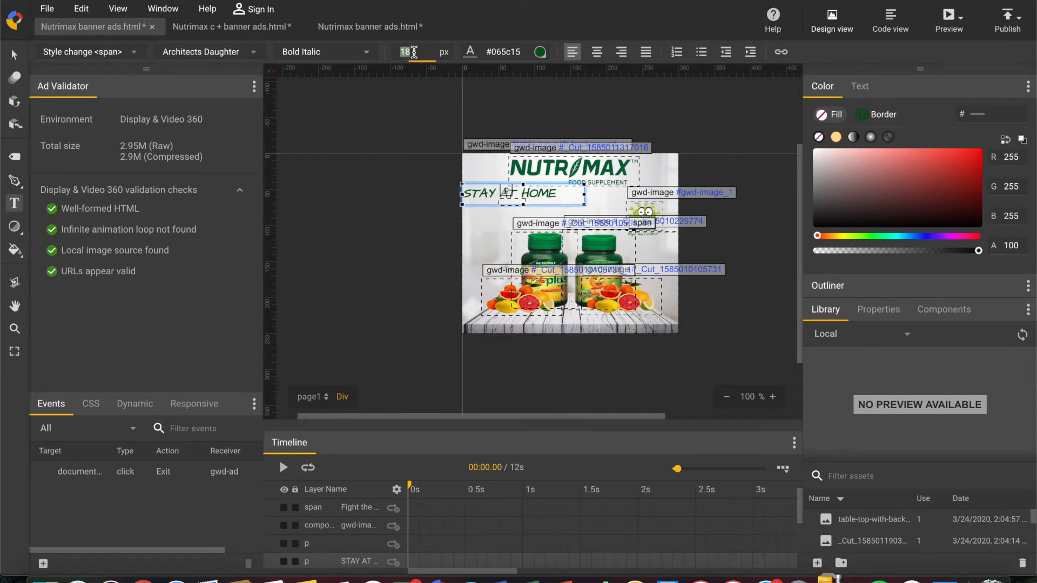
pyautogui.click(424, 127)
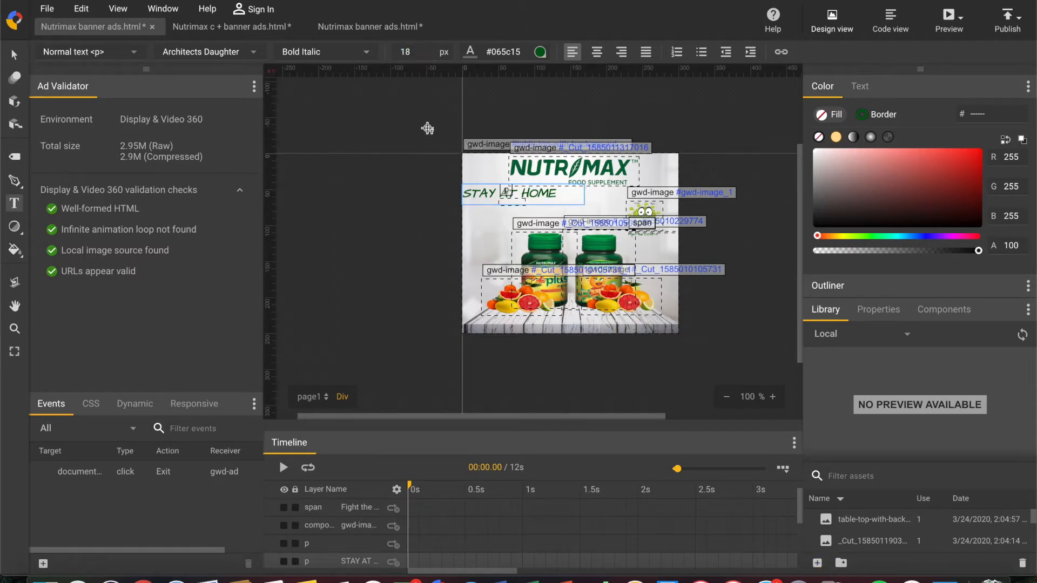
# Step: Set the text colour to the dark green #045512
pyautogui.click(540, 53)
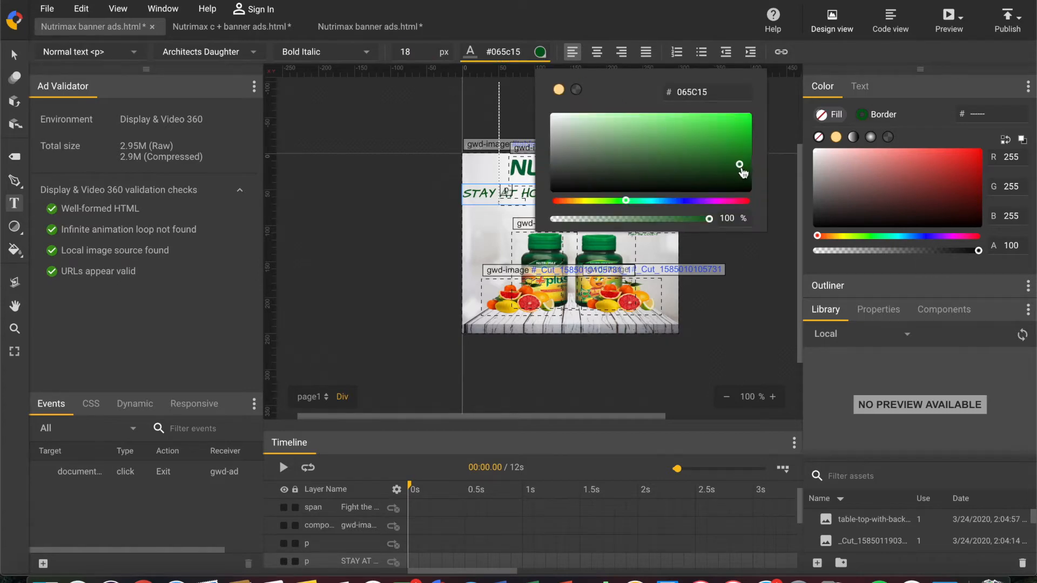
pyautogui.click(742, 171)
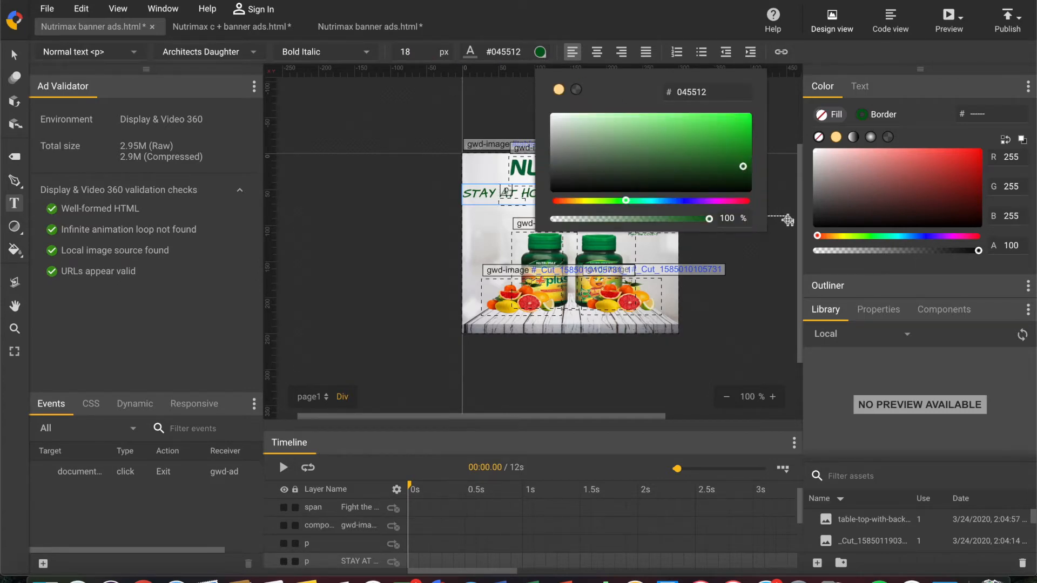
pyautogui.click(769, 259)
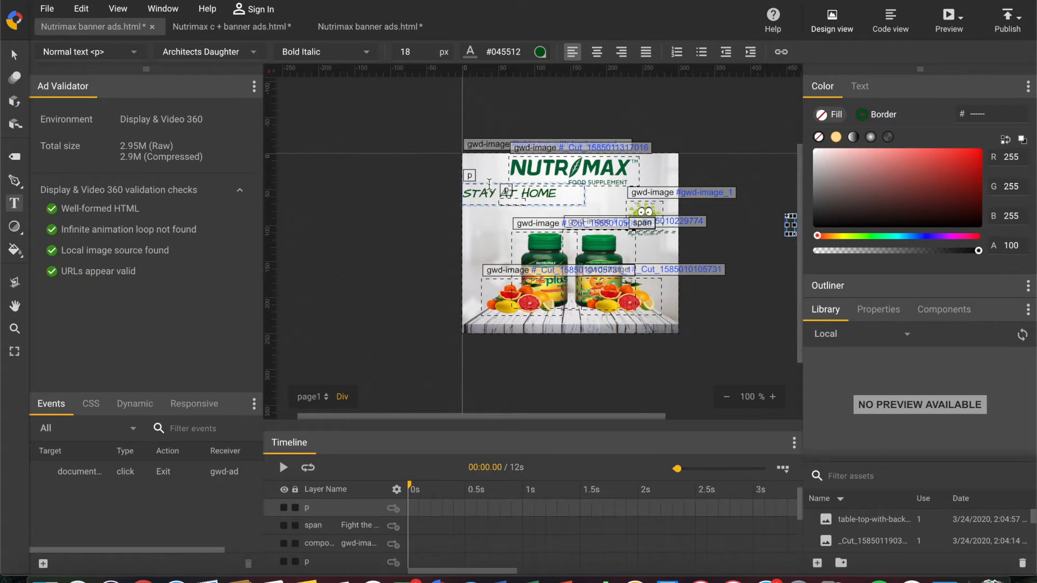
# Step: Move the STAY AT HOME text slightly to the right below the NUTRIMAX logo and deselect it
pyautogui.click(491, 189)
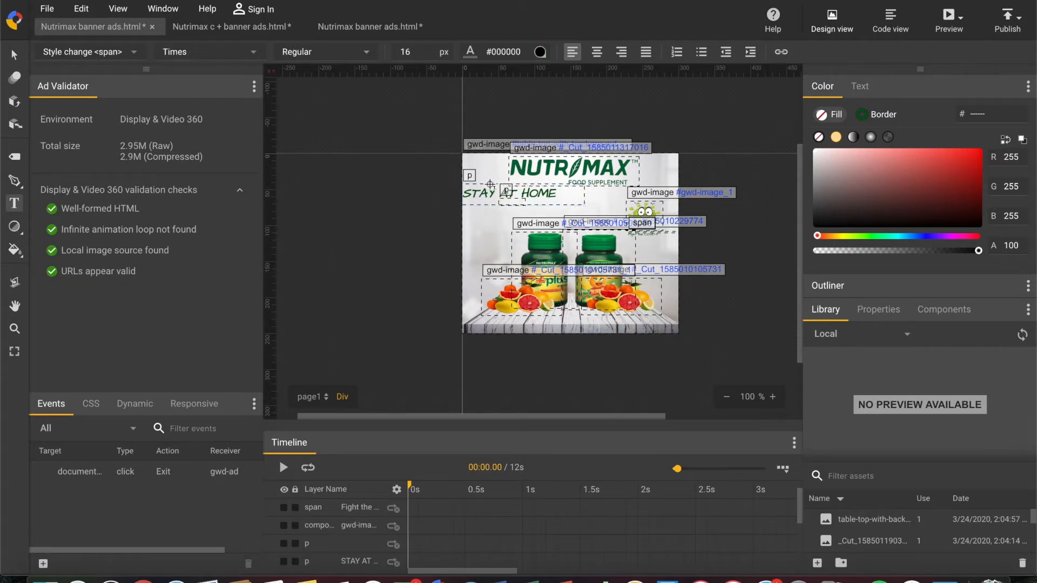
pyautogui.press('v')
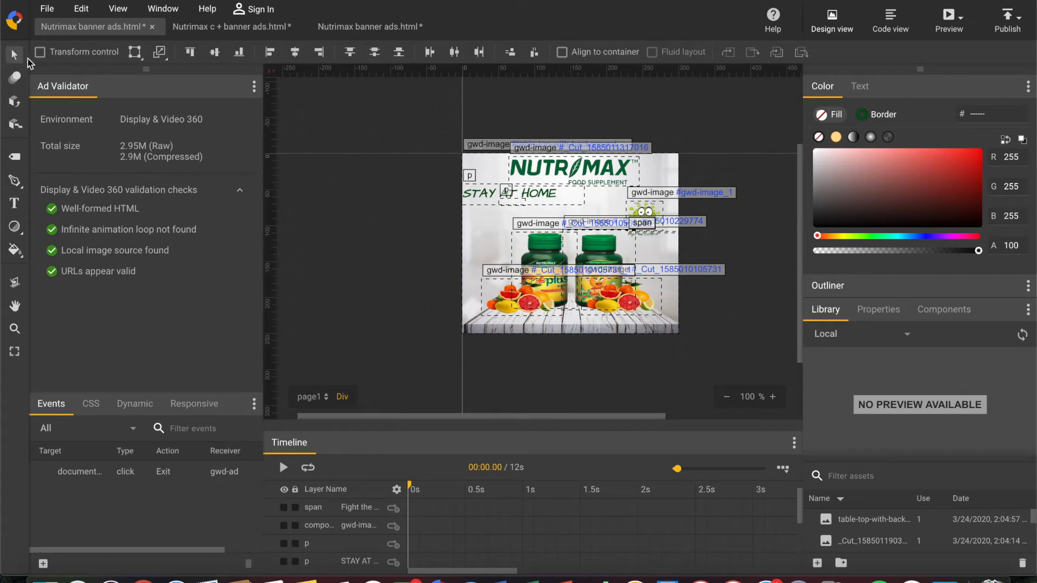
pyautogui.click(484, 190)
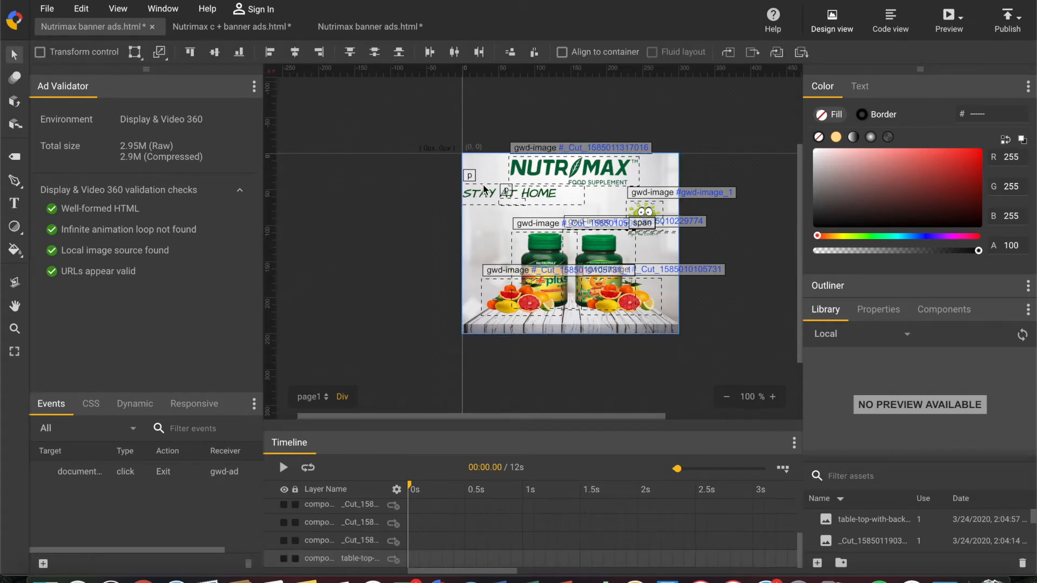
pyautogui.moveTo(484, 186); pyautogui.dragTo(491, 213)
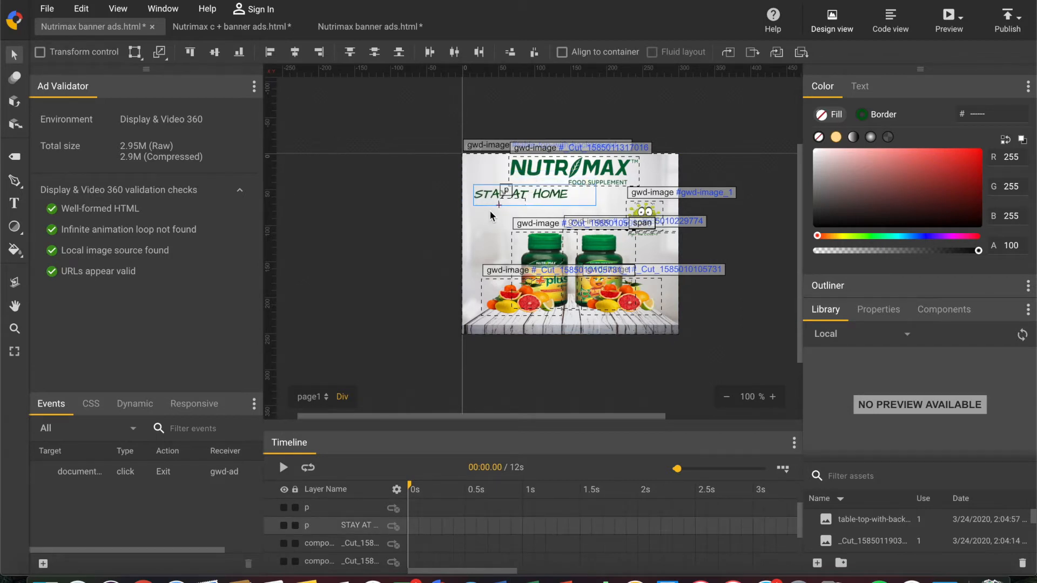
pyautogui.click(418, 212)
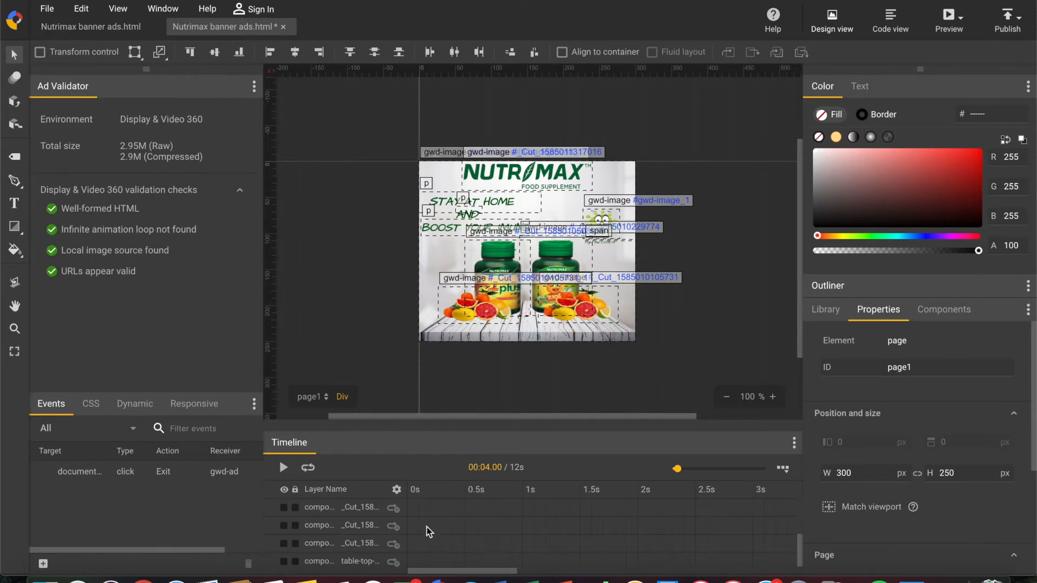
# Step: Hide the layers of the table-top background, the NUTRIMAX logo, both bottles and both fruit images
pyautogui.scroll(-1, 427, 527)
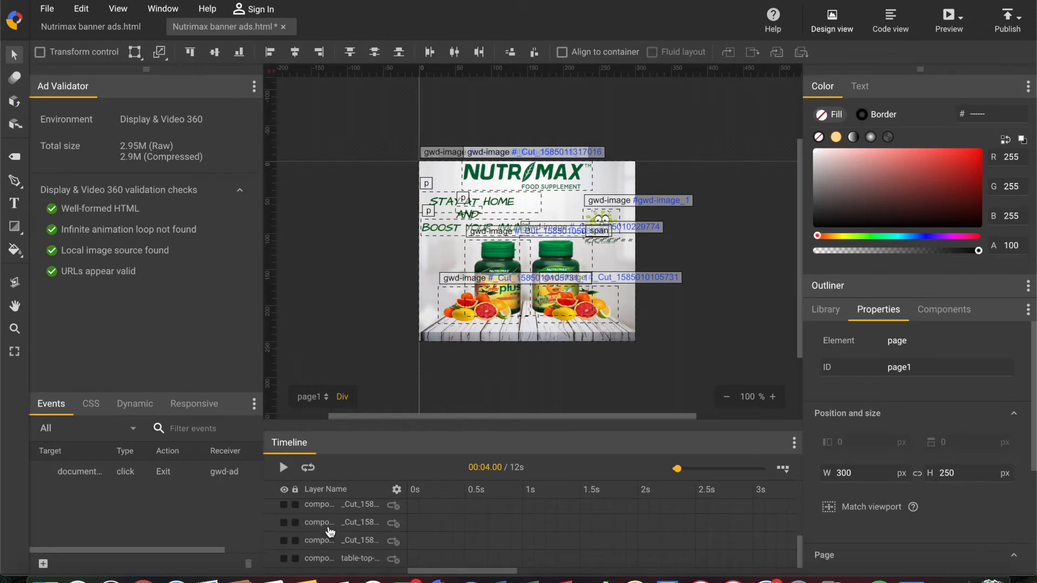
pyautogui.click(284, 559)
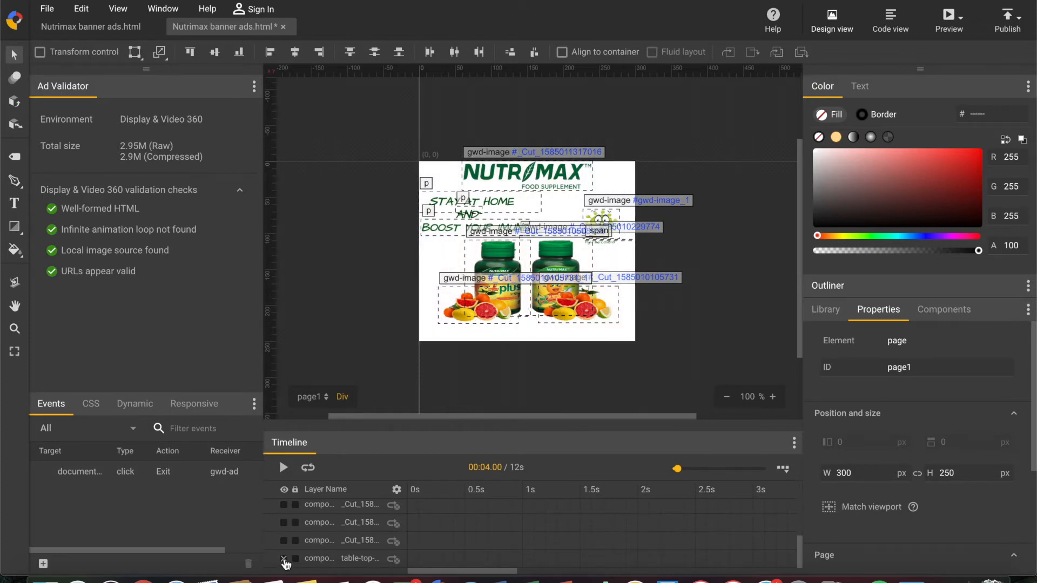
pyautogui.click(284, 541)
pyautogui.click(284, 522)
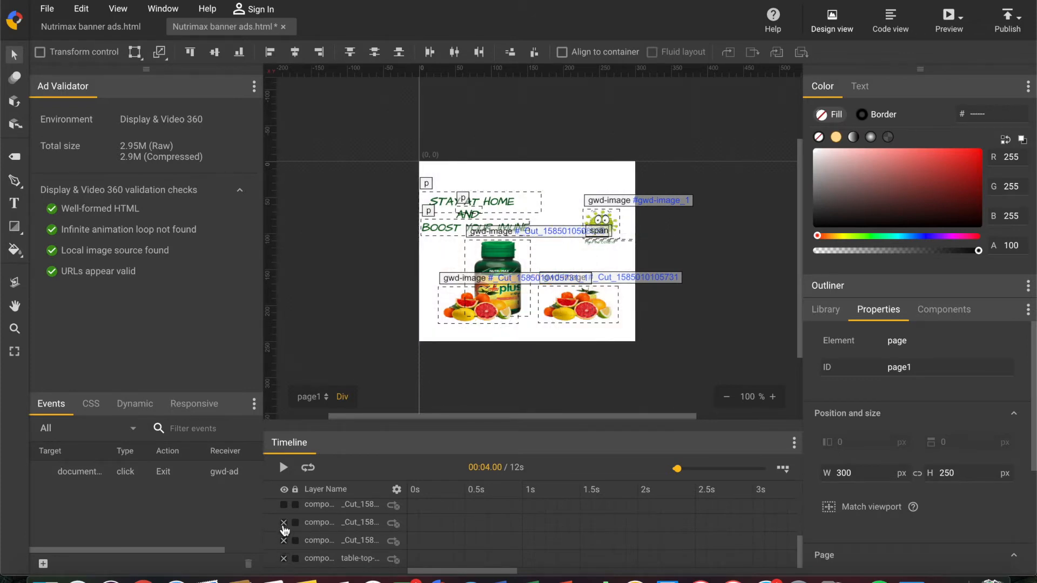
pyautogui.scroll(2, 284, 530)
pyautogui.click(283, 552)
pyautogui.click(284, 534)
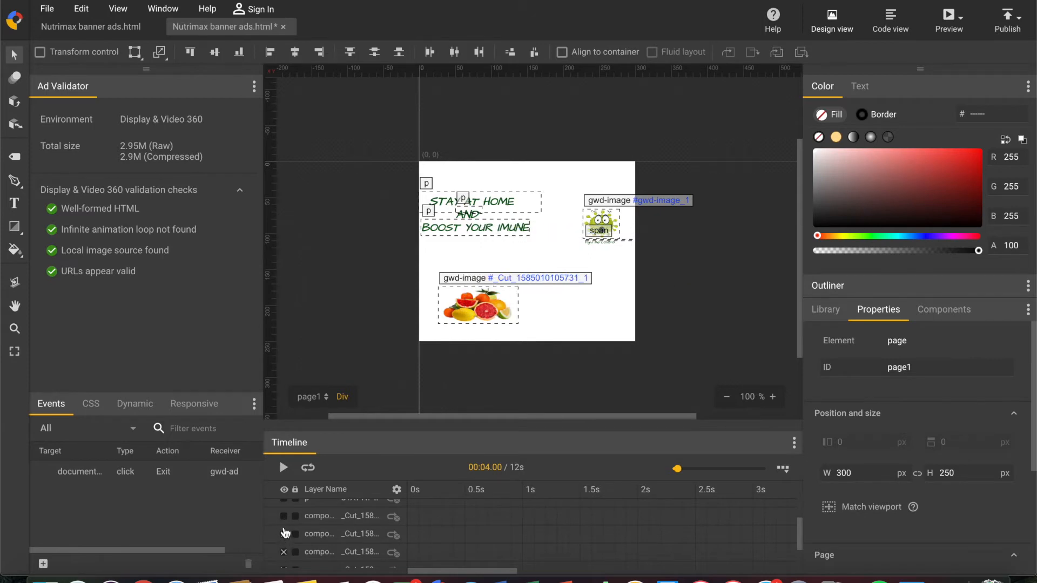
pyautogui.click(283, 516)
# Step: Hide the layers of the small tagline, the green virus image and the STAY AT HOME, AND and BOOST YOUR IMUNE texts
pyautogui.scroll(3, 284, 519)
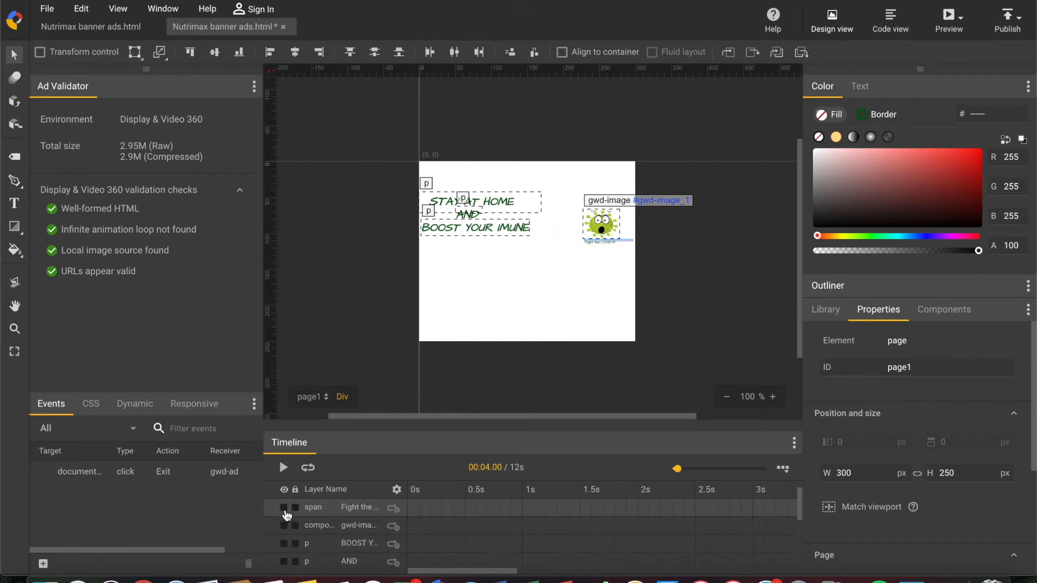
pyautogui.scroll(1, 286, 515)
pyautogui.click(284, 525)
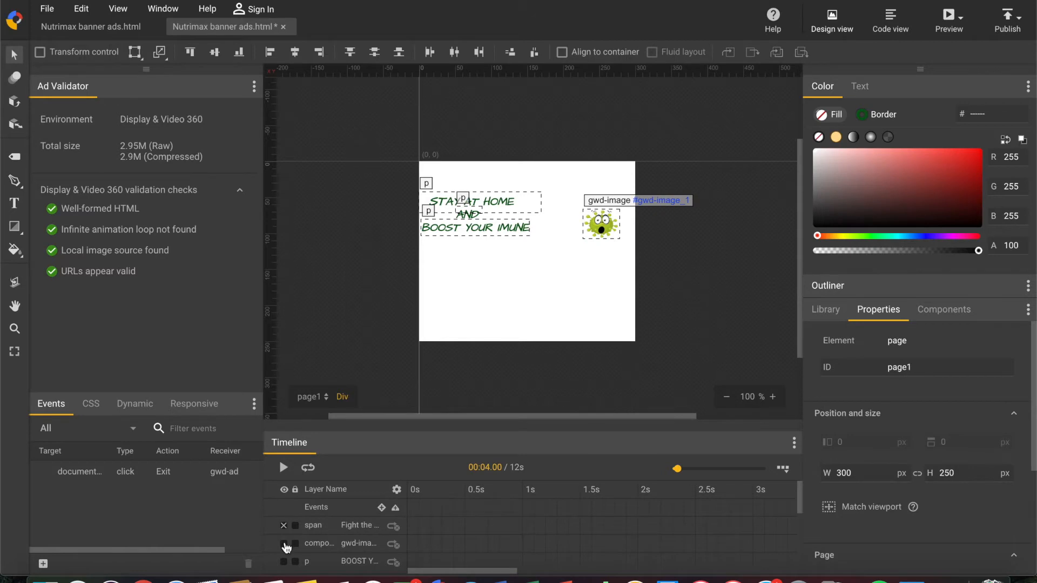
pyautogui.click(284, 543)
pyautogui.scroll(-3, 286, 540)
pyautogui.click(284, 528)
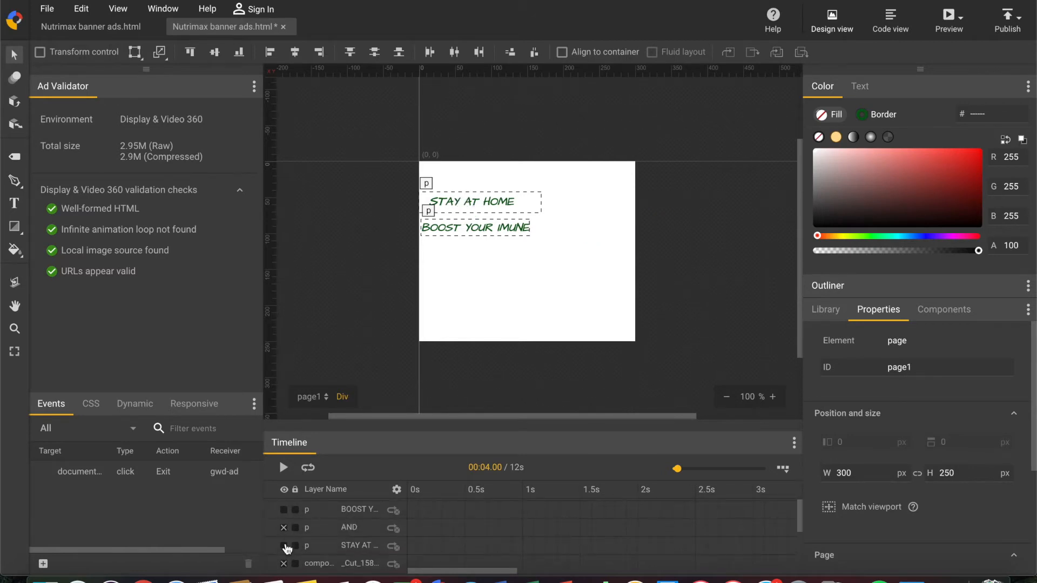
pyautogui.click(284, 546)
pyautogui.click(284, 510)
# Step: Make the table-top background layer visible again
pyautogui.scroll(3, 286, 515)
pyautogui.scroll(-3, 285, 516)
pyautogui.scroll(4, 288, 534)
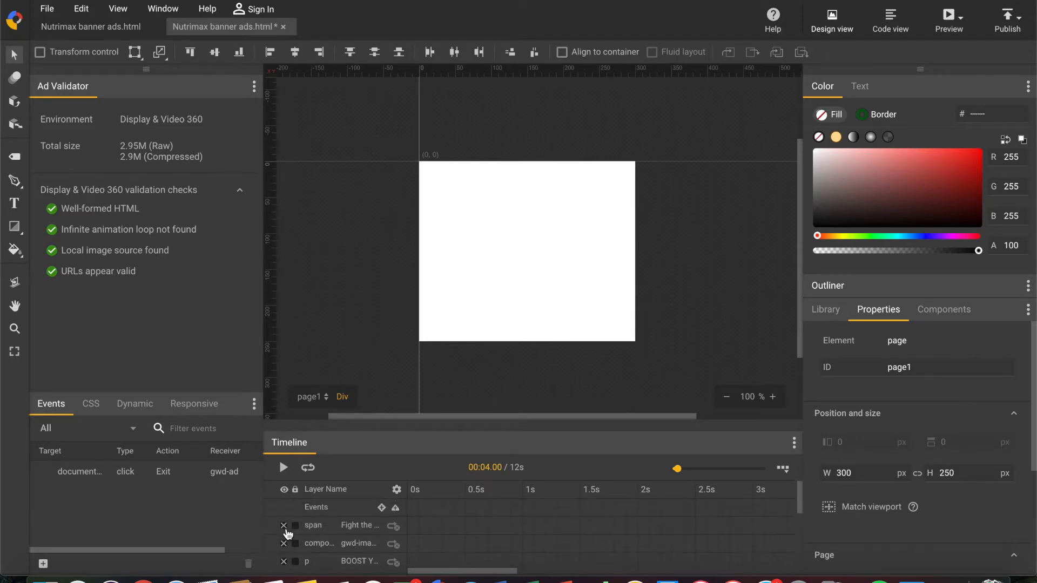
pyautogui.scroll(-4, 287, 537)
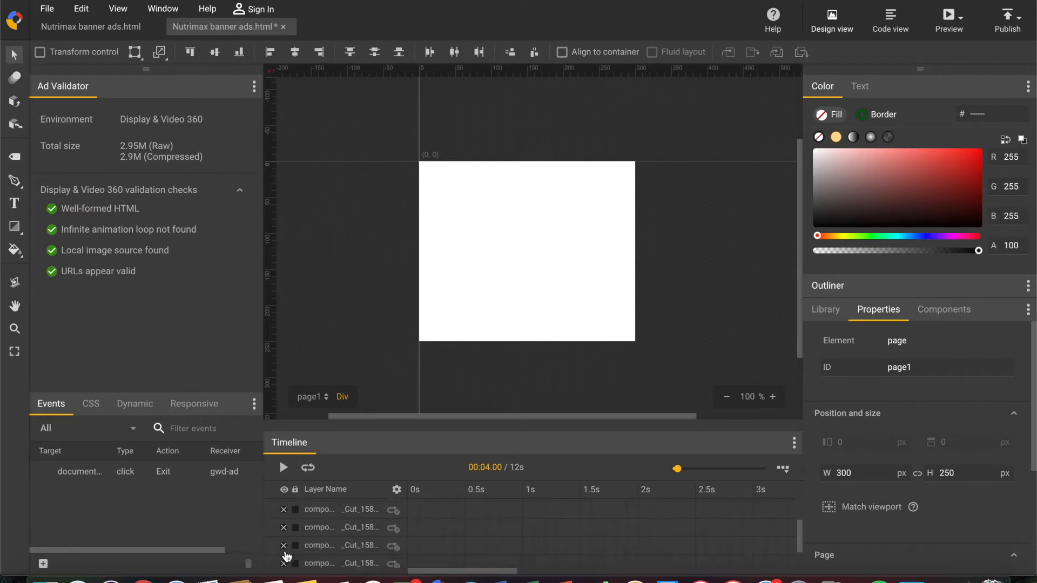
pyautogui.scroll(-1, 286, 556)
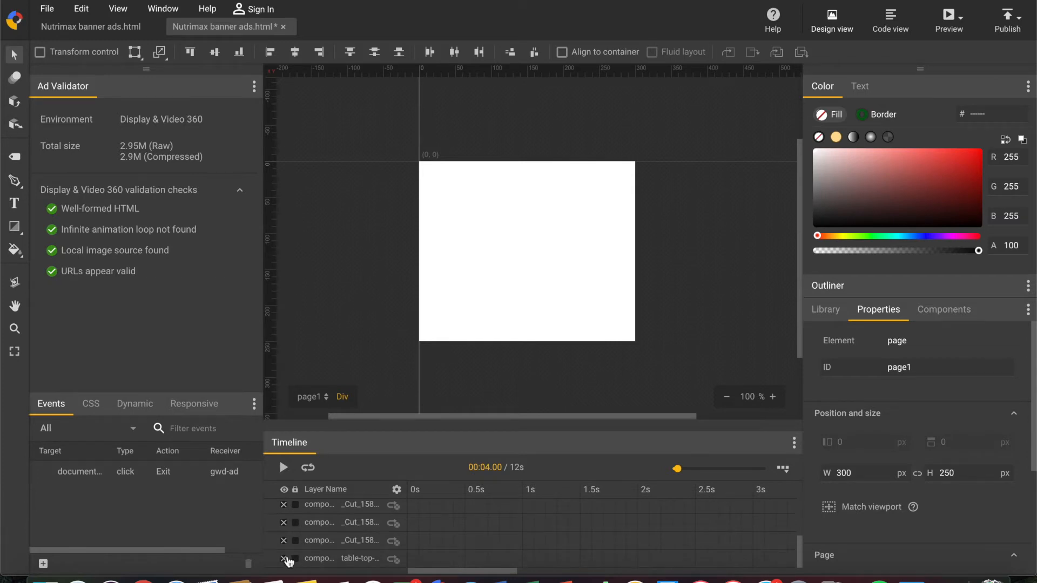
pyautogui.click(283, 559)
# Step: Make the layer of the orange-cartoon bottle visible again
pyautogui.scroll(-1, 297, 538)
pyautogui.scroll(3, 297, 536)
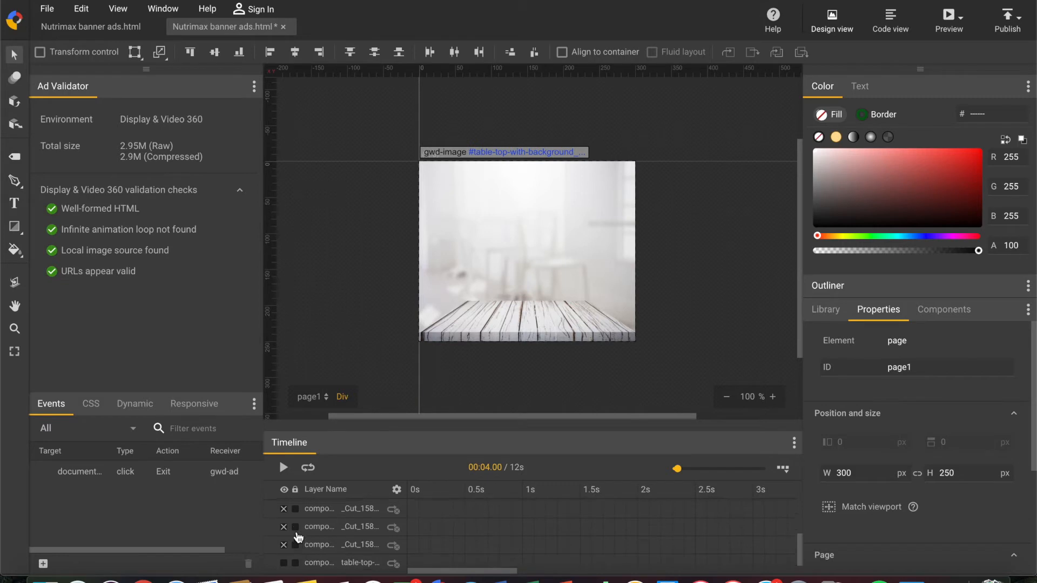
pyautogui.scroll(-5, 297, 536)
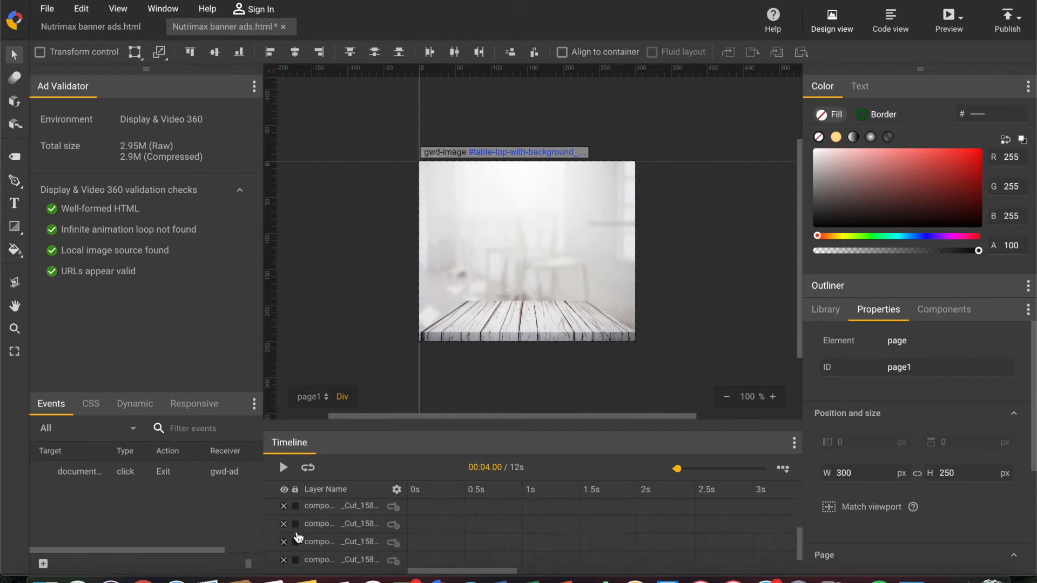
pyautogui.scroll(1, 298, 536)
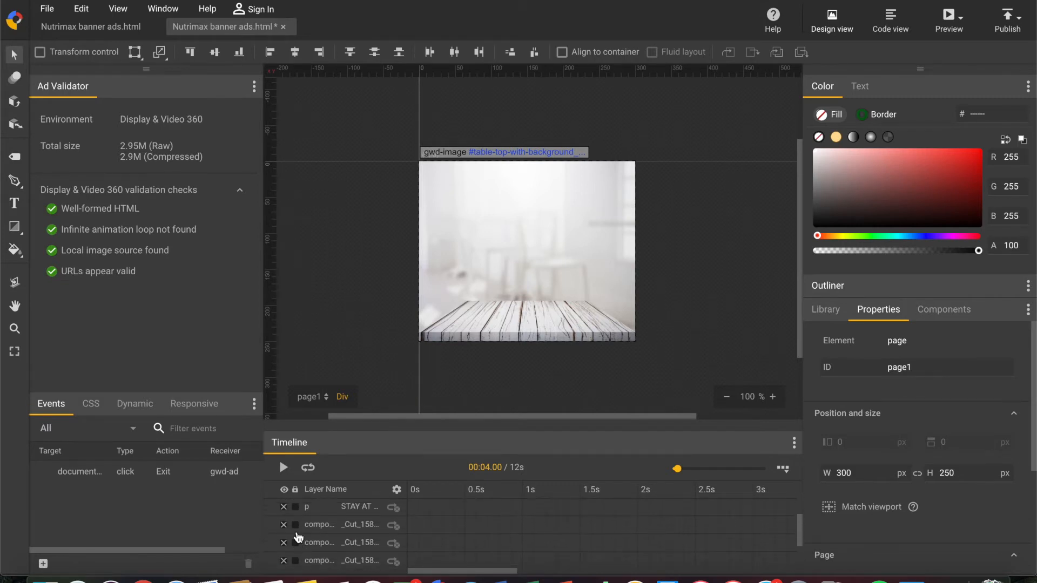
pyautogui.scroll(3, 298, 537)
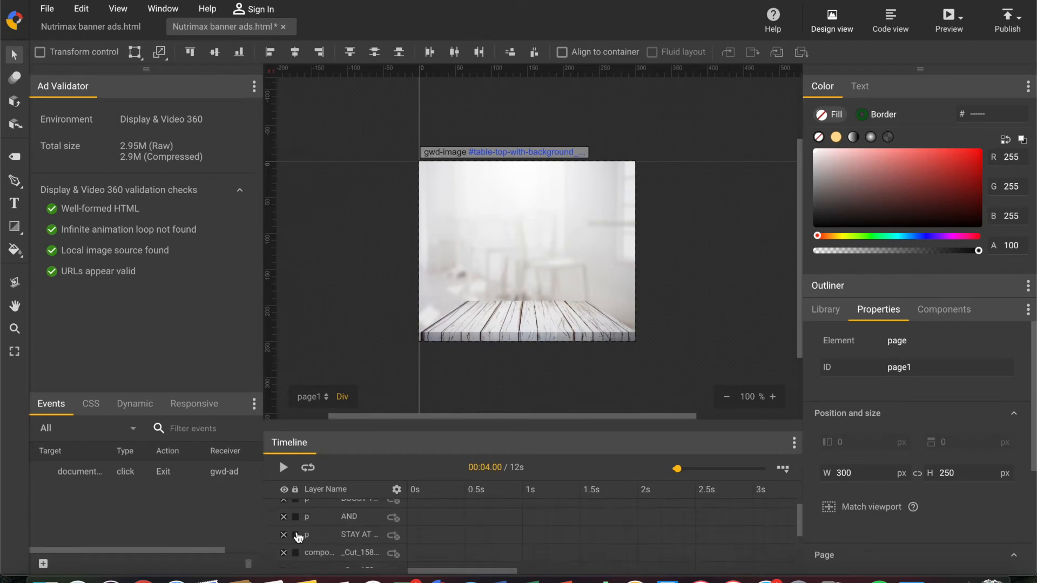
pyautogui.scroll(-5, 297, 537)
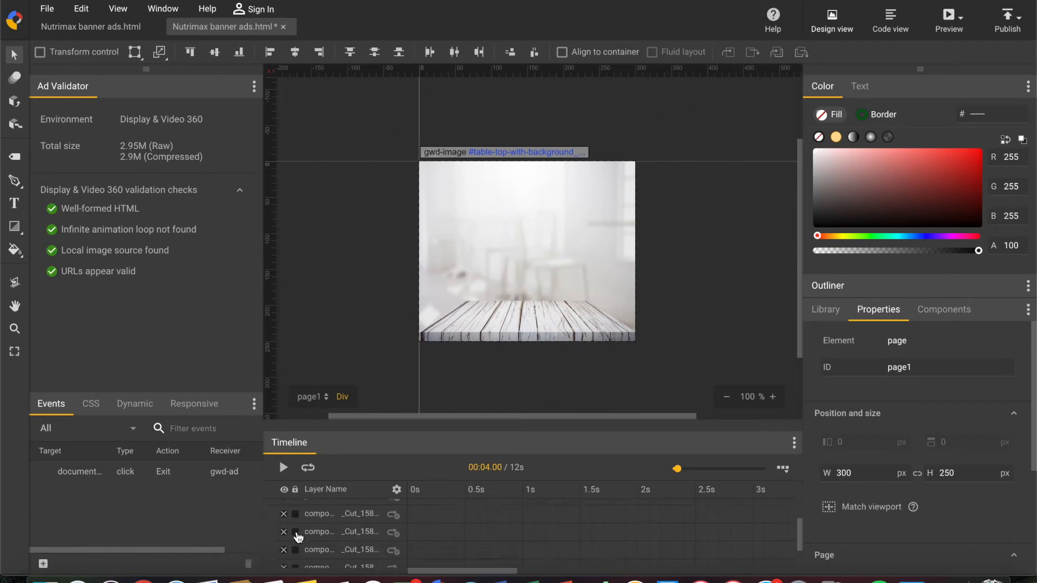
pyautogui.click(283, 524)
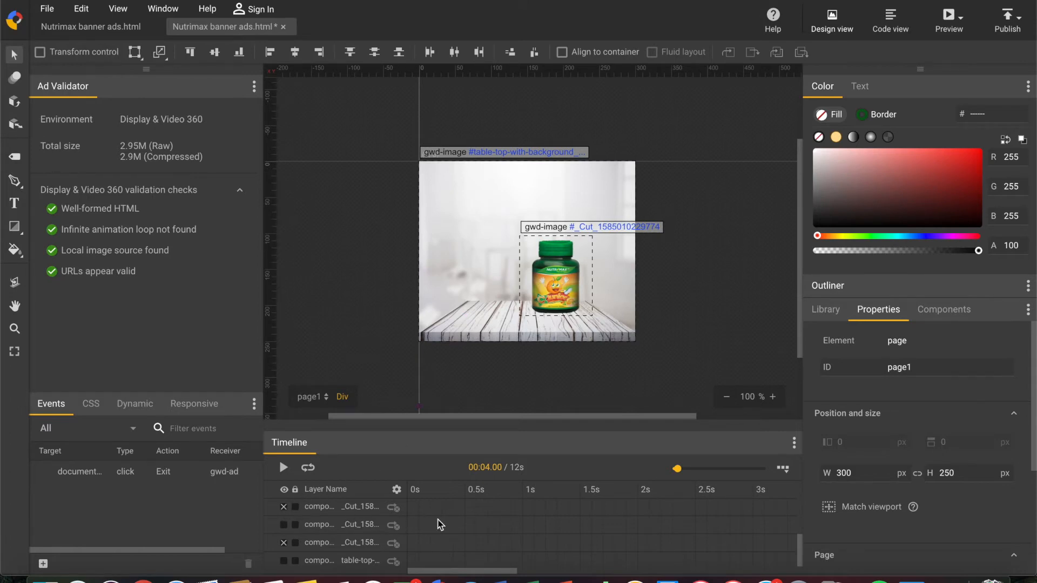
# Step: Select the orange-cartoon bottle and insert a keyframe at 1 s on its layer
pyautogui.click(567, 269)
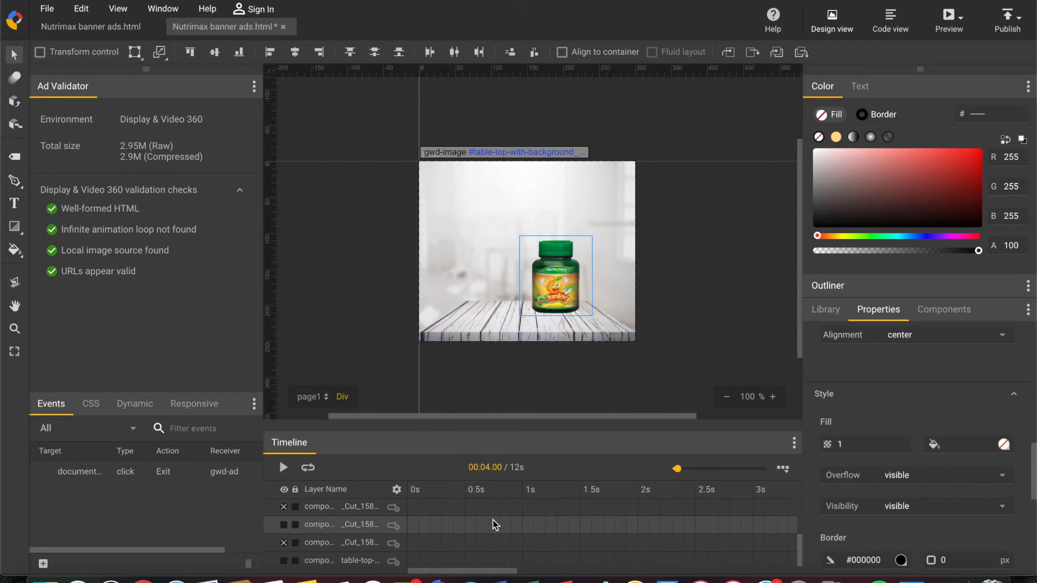
pyautogui.click(527, 489)
pyautogui.moveTo(526, 490)
pyautogui.mouseDown()
pyautogui.moveTo(413, 490)
pyautogui.moveTo(562, 490)
pyautogui.moveTo(412, 491)
pyautogui.moveTo(537, 494)
pyautogui.moveTo(525, 492)
pyautogui.mouseUp()
pyautogui.click(523, 524)
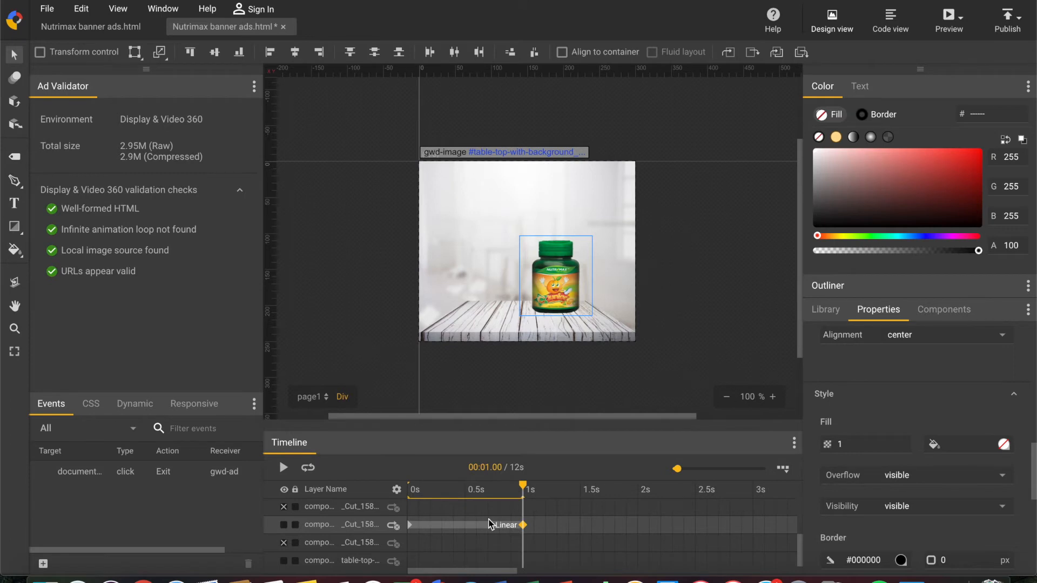
# Step: At the 0 s keyframe, move the bottle off the banner's left side and set its opacity to 0
pyautogui.click(409, 525)
pyautogui.moveTo(566, 288); pyautogui.dragTo(387, 283)
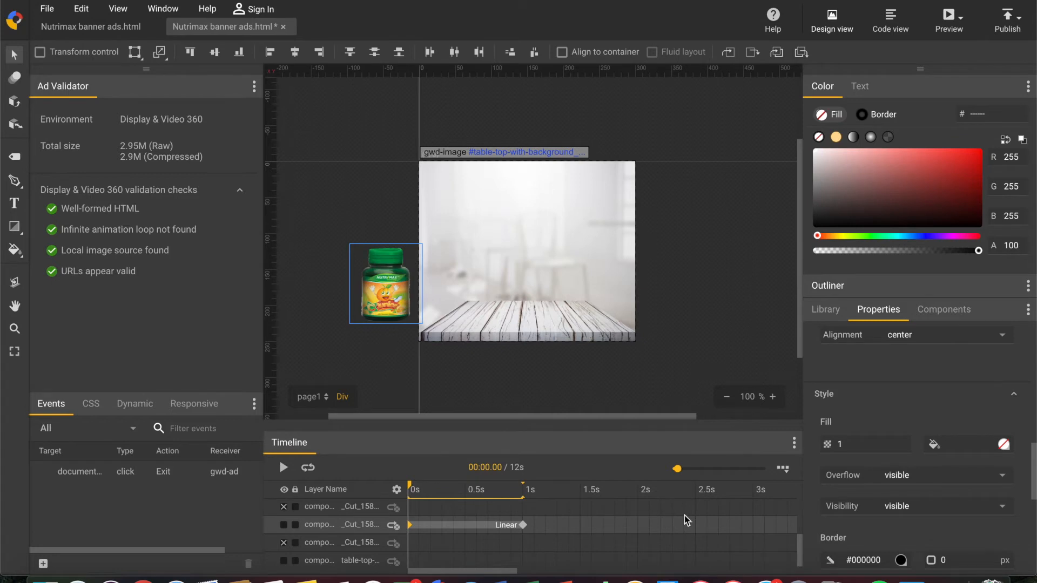
pyautogui.click(857, 444)
pyautogui.write('0')
pyautogui.click(597, 393)
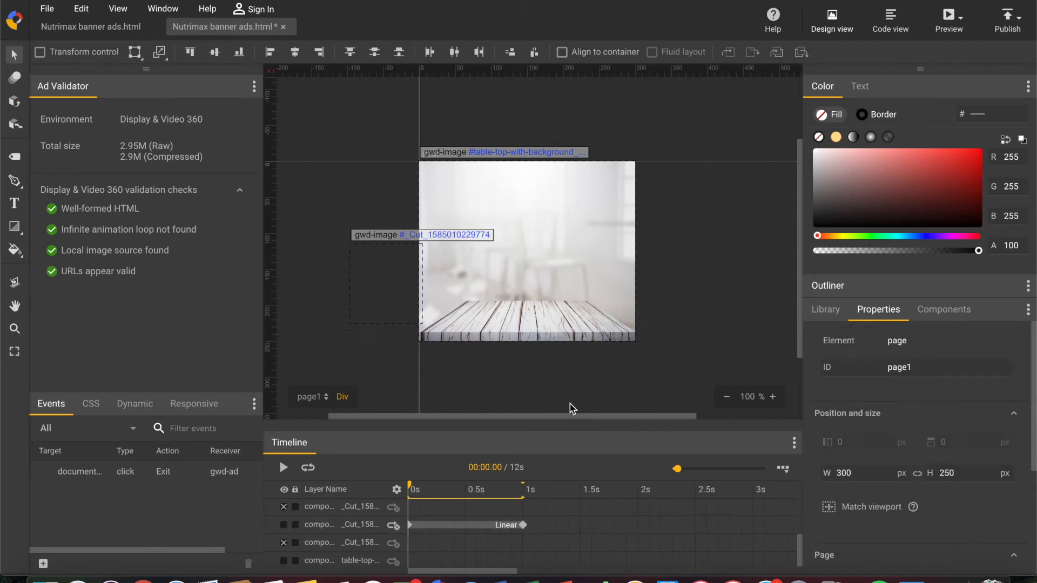
# Step: At the 1 s keyframe, move the bottle onto the left part of the table and set its opacity to 1
pyautogui.moveTo(410, 487); pyautogui.dragTo(523, 492)
pyautogui.click(523, 525)
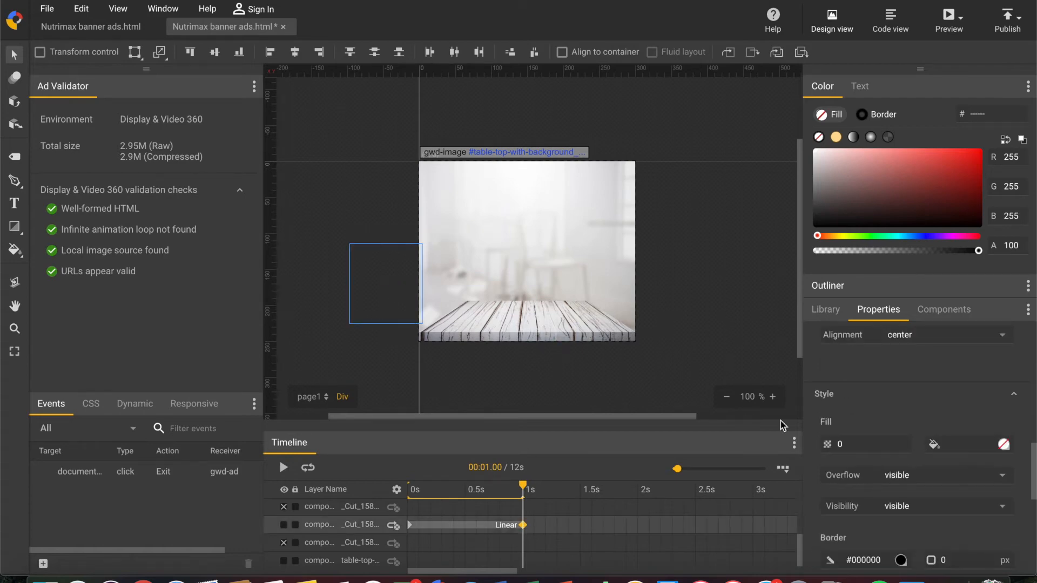
pyautogui.click(861, 444)
pyautogui.moveTo(393, 287); pyautogui.dragTo(486, 280)
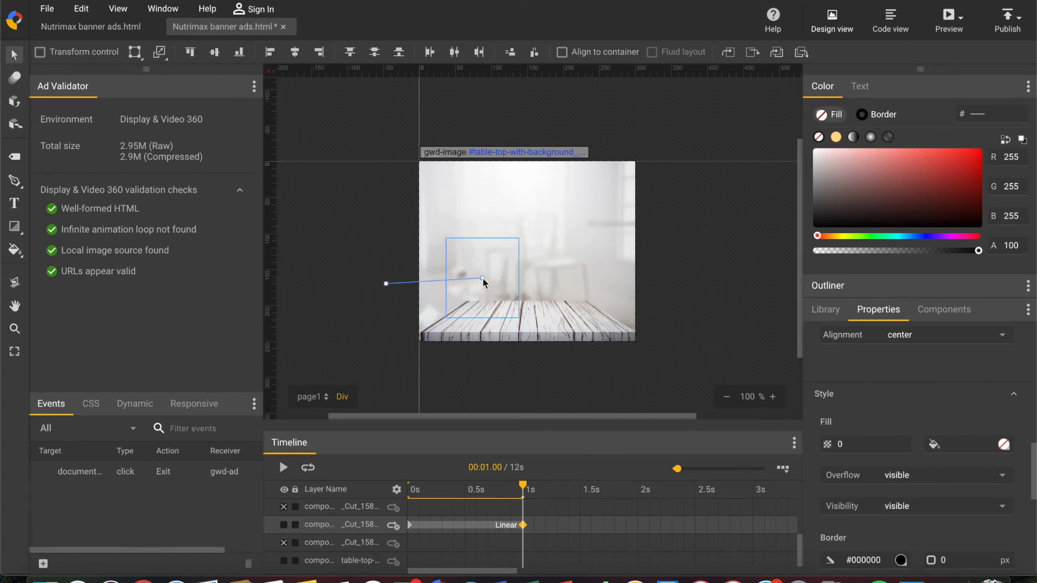
pyautogui.click(844, 442)
pyautogui.press('BackSpace')
pyautogui.press('Return')
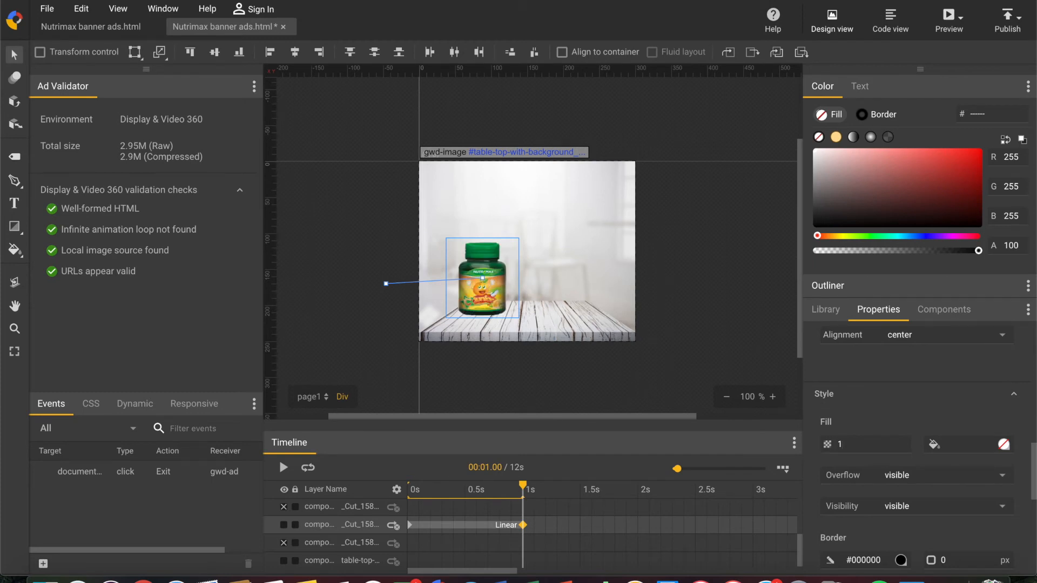
# Step: Level the start of the bottle's motion path so it runs horizontally, and choose Linear easing for the animation
pyautogui.moveTo(387, 285); pyautogui.dragTo(387, 279)
pyautogui.rightClick(512, 526)
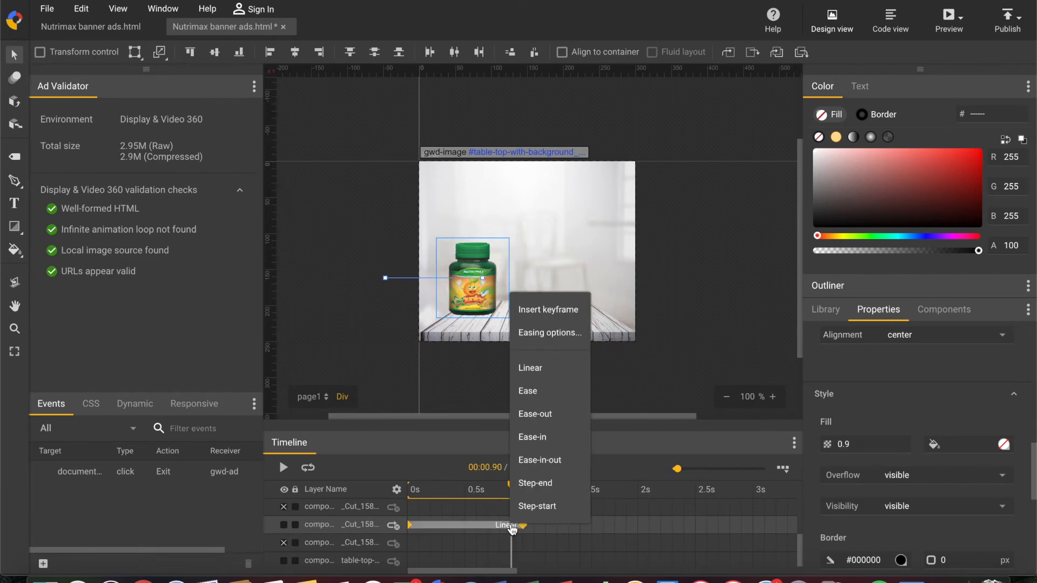
pyautogui.click(544, 361)
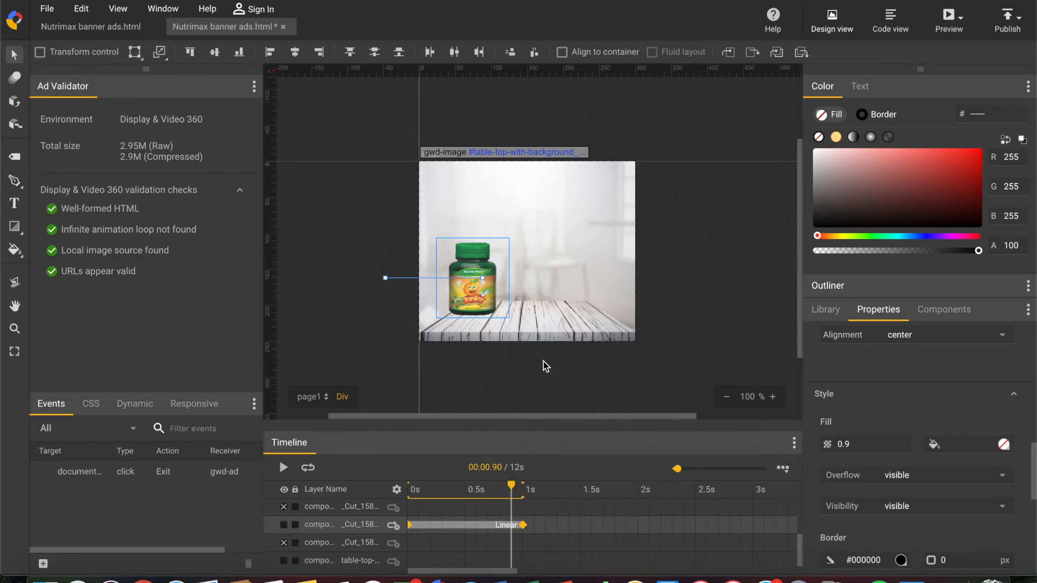
# Step: Play the bottle's slide-in animation from 0 s
pyautogui.moveTo(512, 487); pyautogui.dragTo(397, 492)
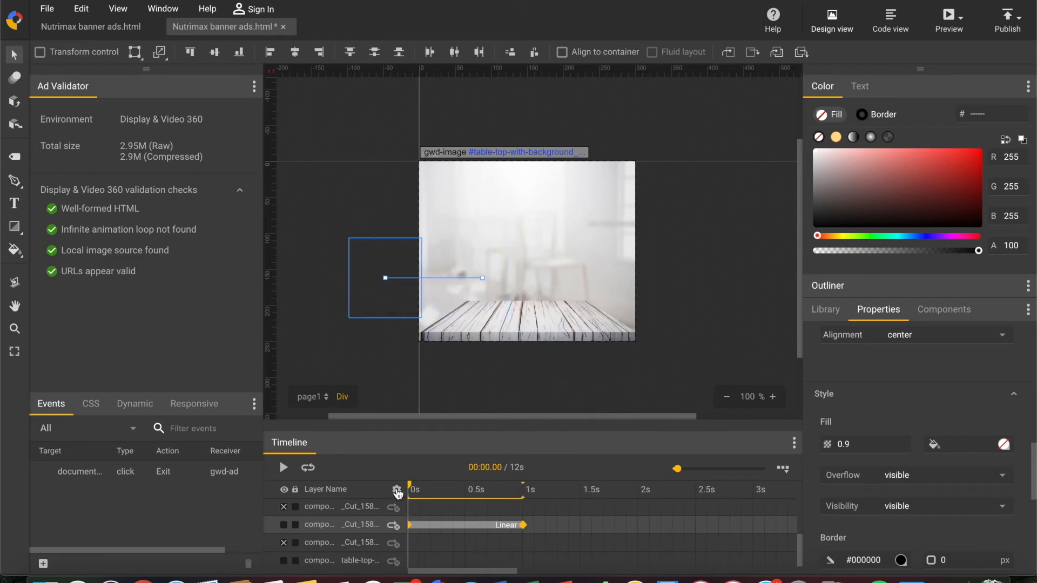
pyautogui.click(282, 468)
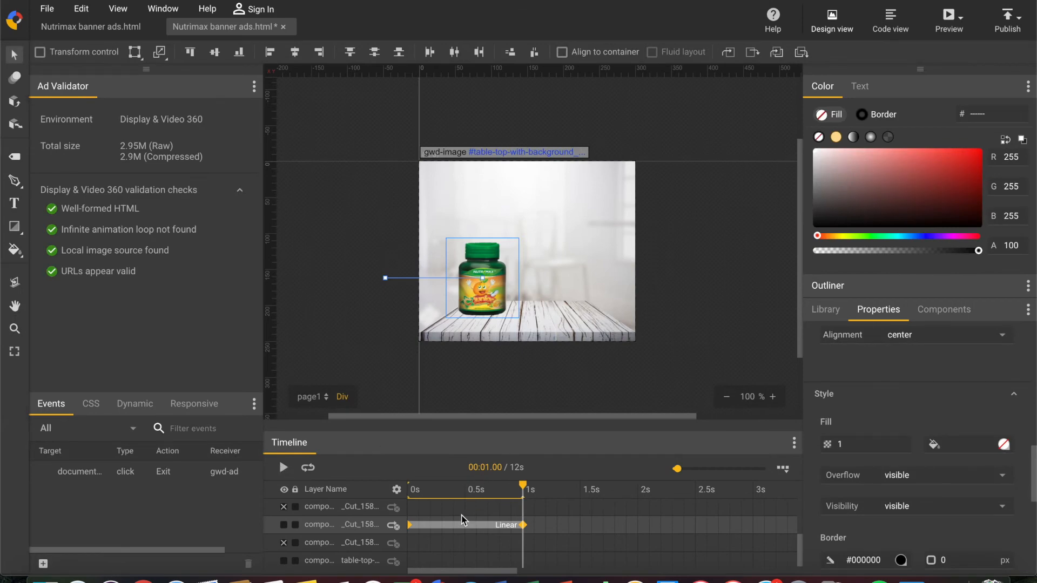
# Step: Make the layer of the C+ plus bottle visible again
pyautogui.scroll(1, 314, 528)
pyautogui.scroll(-2, 314, 528)
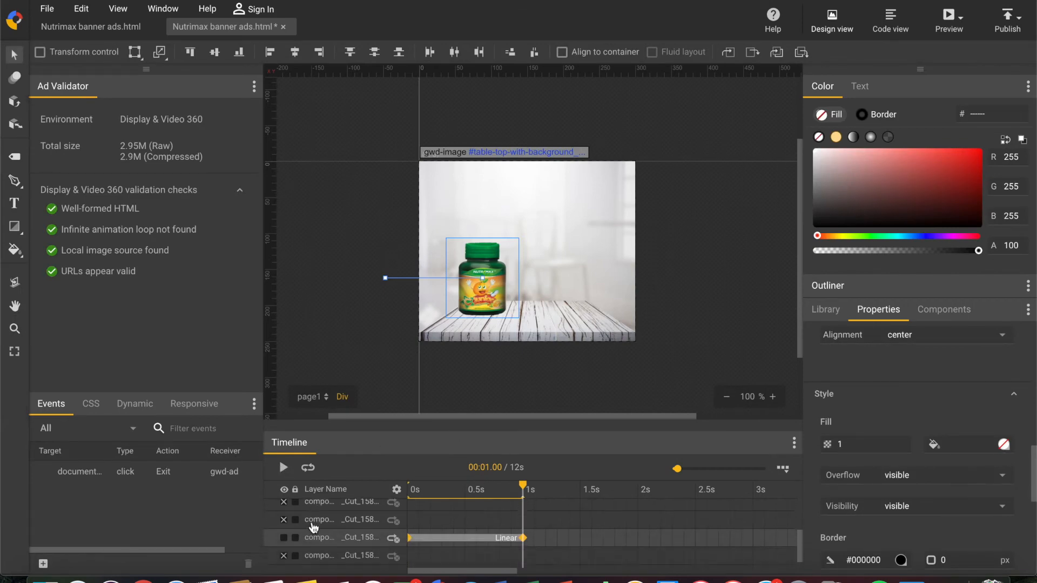
pyautogui.scroll(1, 306, 530)
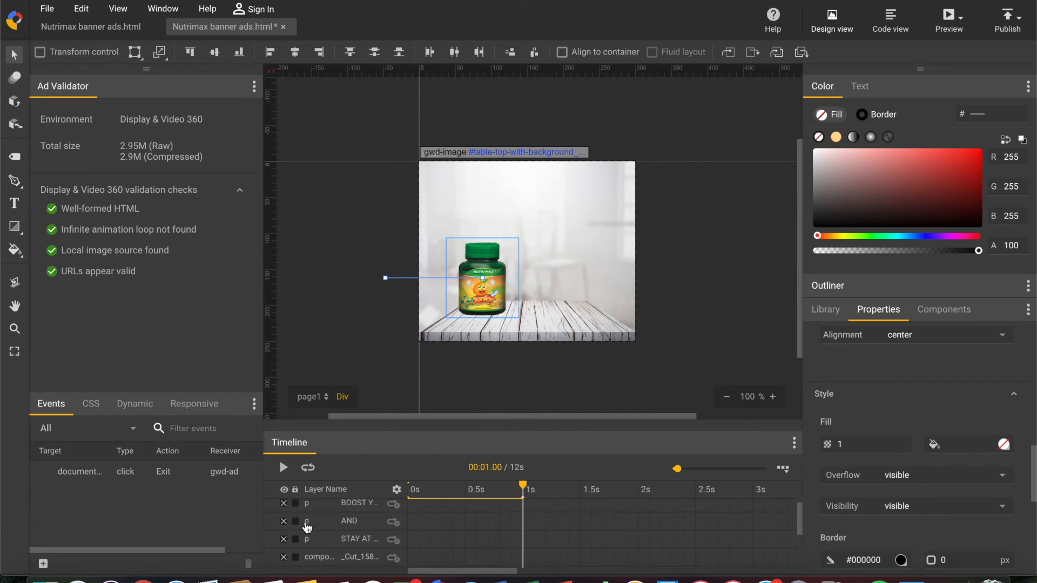
pyautogui.click(285, 516)
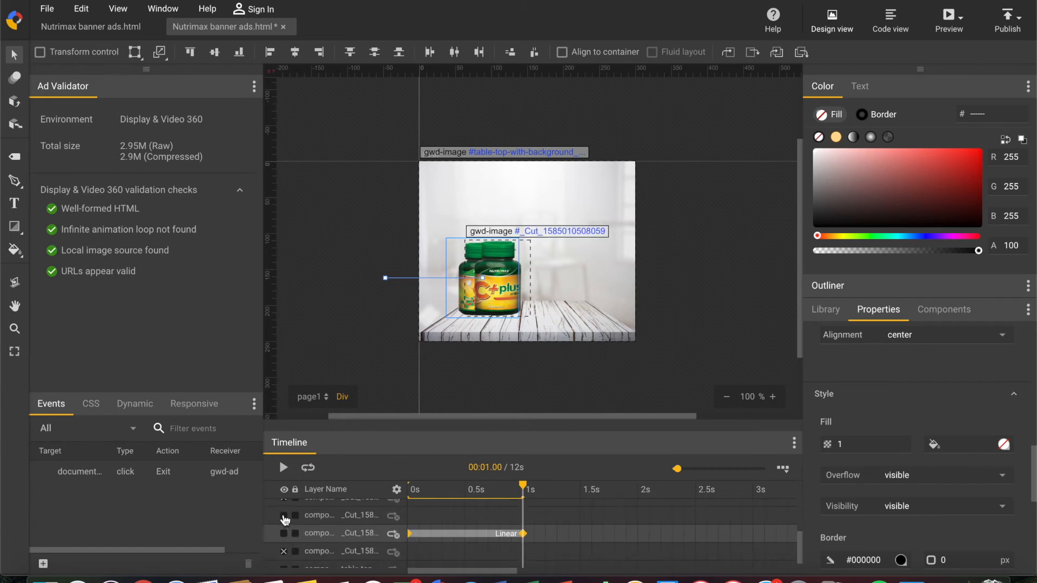
# Step: Move the overlapping bottle across to the right part of the table
pyautogui.scroll(1, 285, 519)
pyautogui.moveTo(499, 280); pyautogui.dragTo(561, 284)
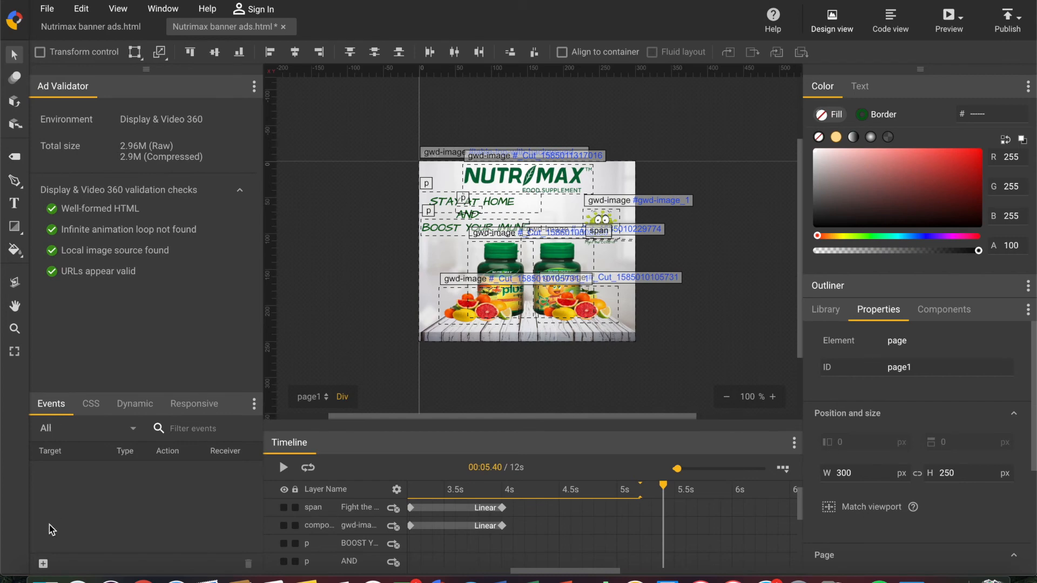
# Step: Add an event on document.body that triggers the Google ad action Exit ad on mouse click, with gwd-ad as receiver
pyautogui.click(43, 565)
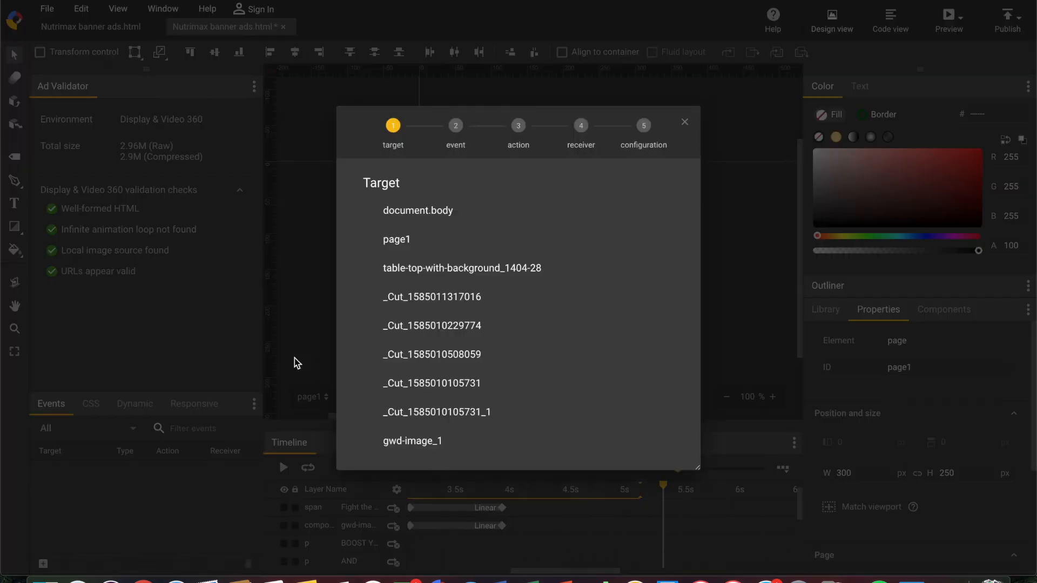
pyautogui.click(461, 225)
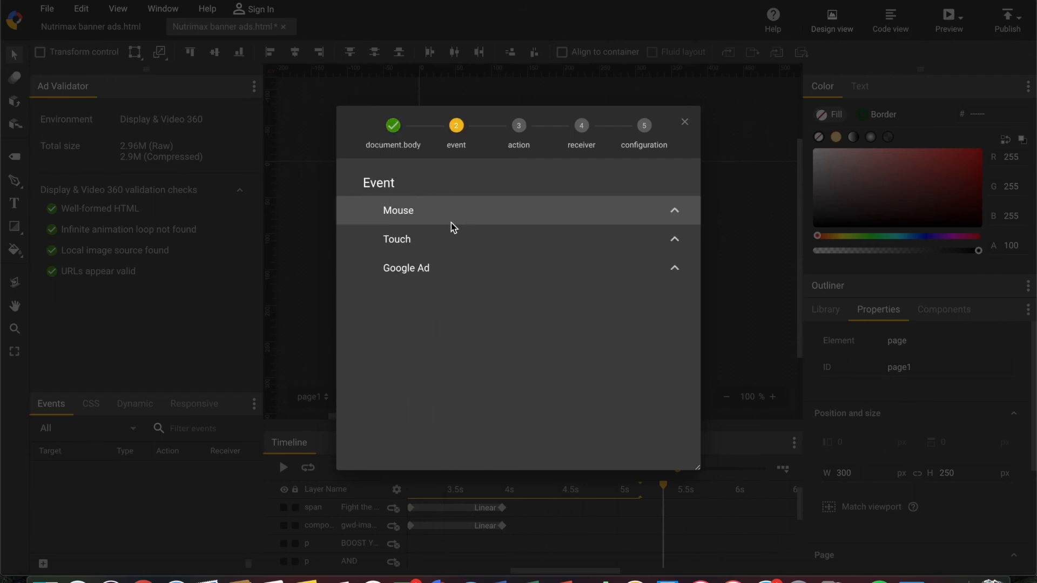
pyautogui.click(452, 221)
pyautogui.click(429, 244)
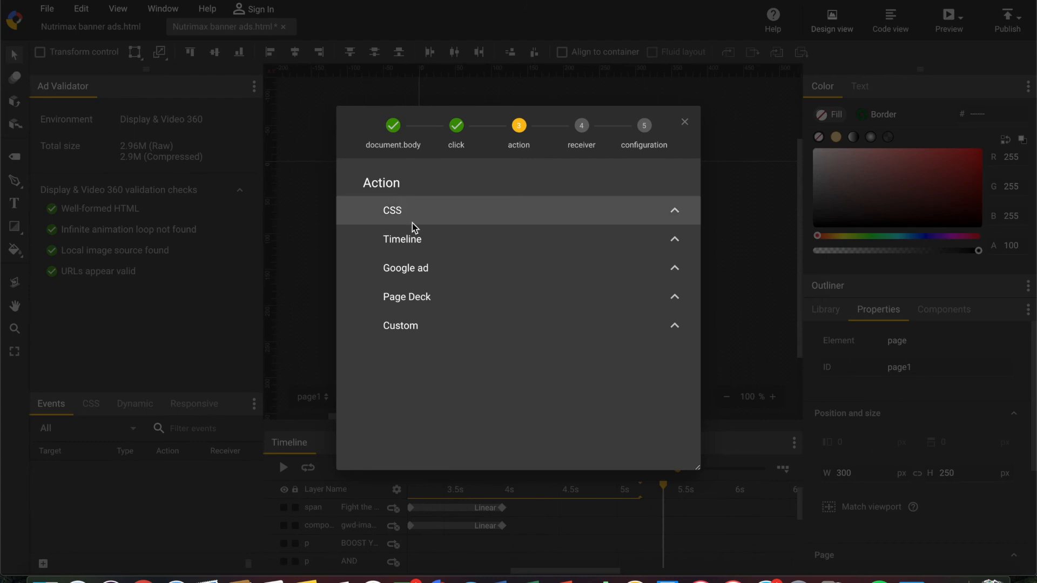
pyautogui.click(458, 275)
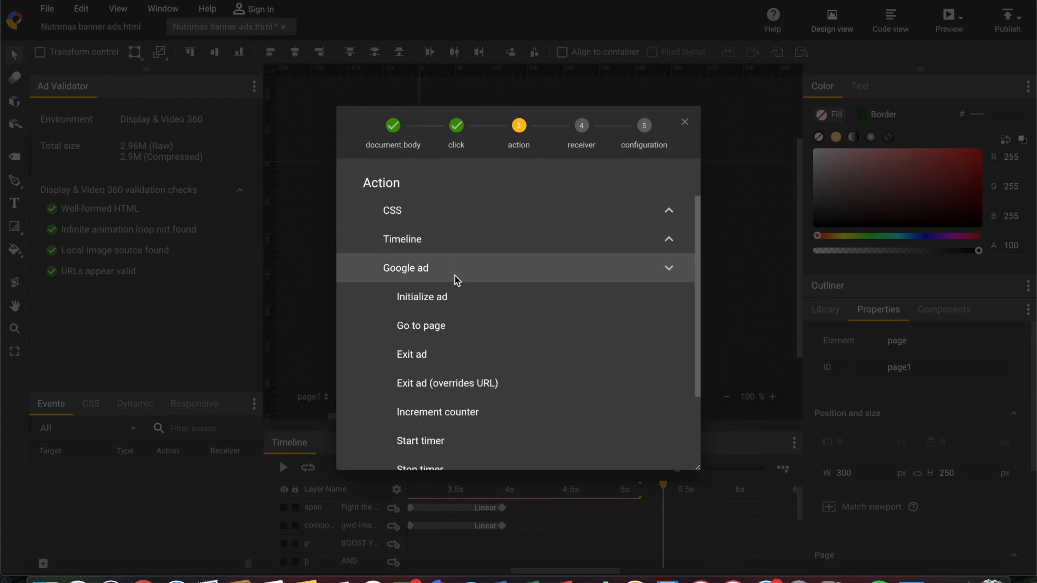
pyautogui.click(430, 361)
pyautogui.click(419, 217)
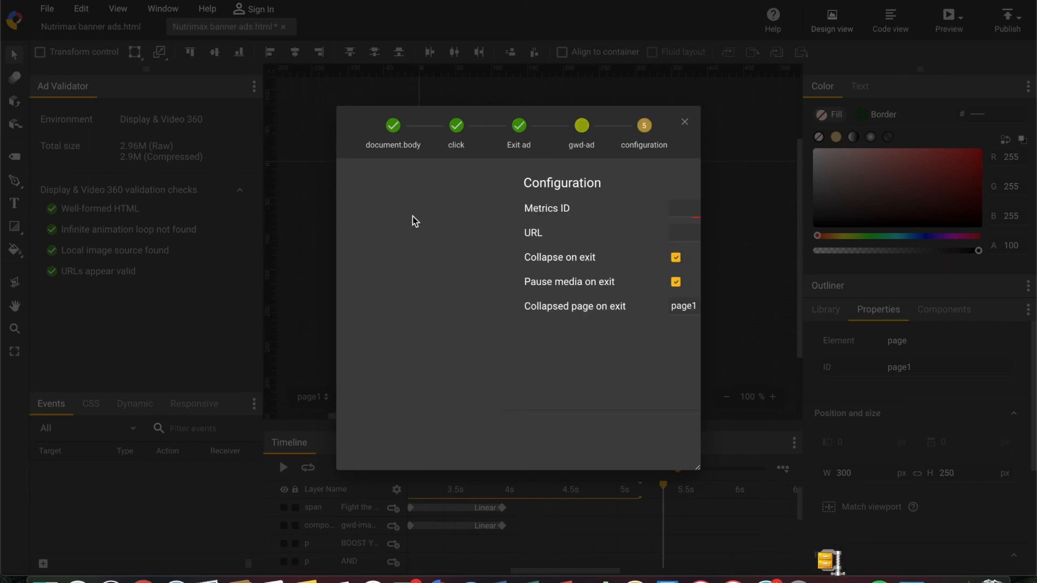
pyautogui.click(563, 213)
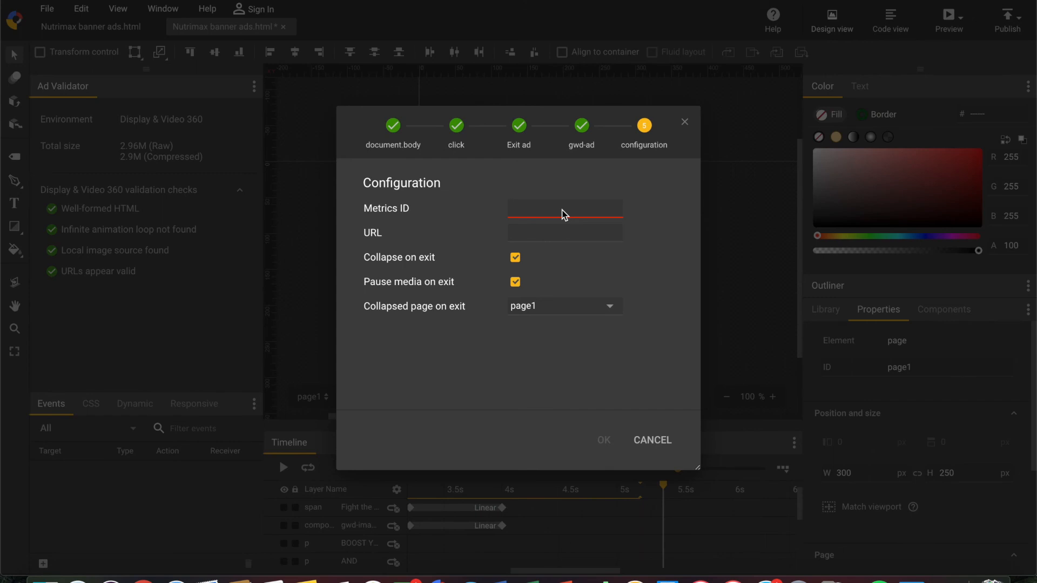
pyautogui.click(561, 215)
pyautogui.write('NUT')
pyautogui.click(551, 234)
pyautogui.write('https://www.nutrimax.web.id/')
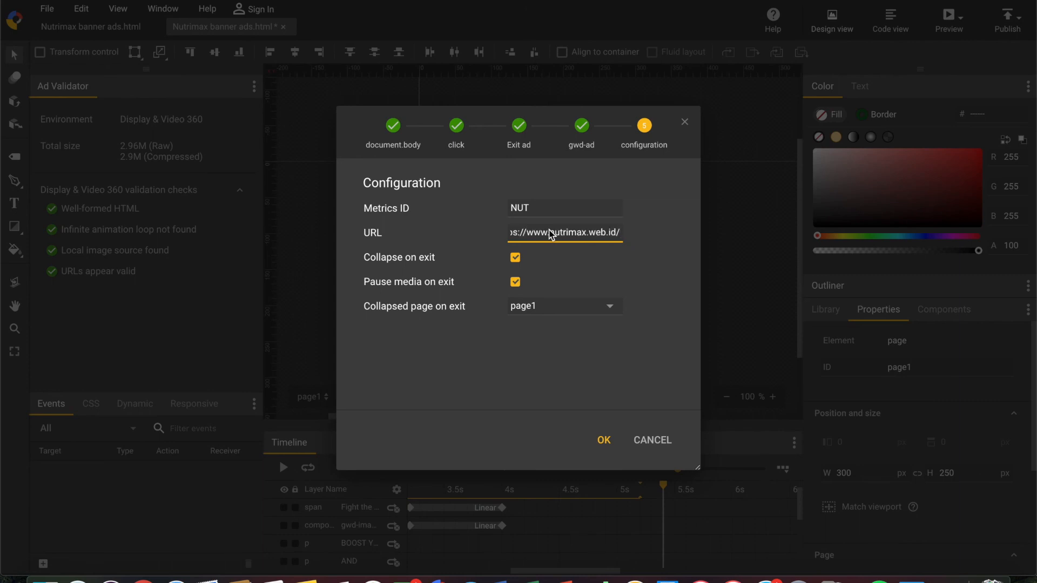
pyautogui.click(605, 440)
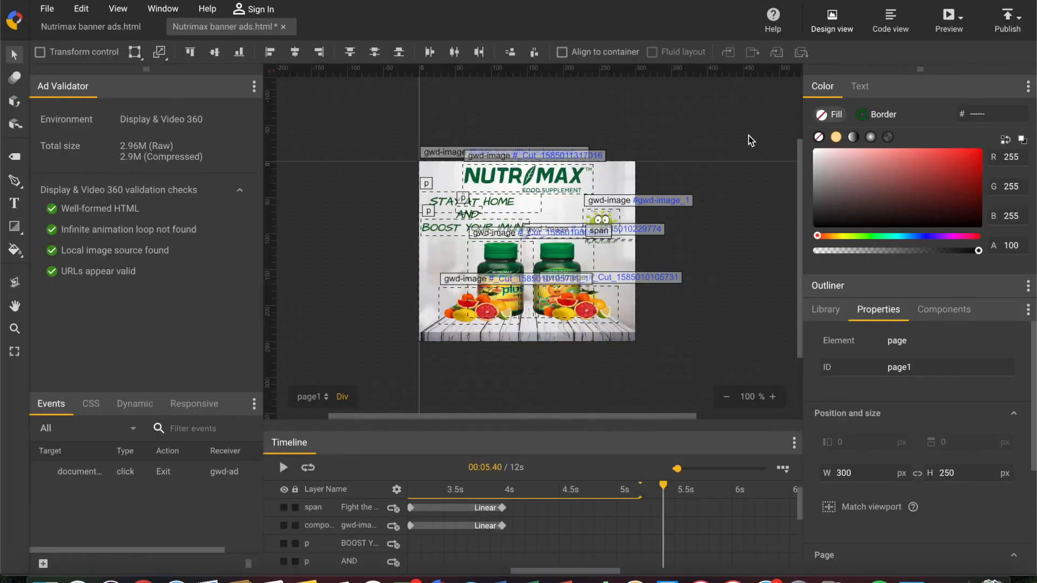
# Step: Preview the banner in the browser, test its exit link, look over the landing page and return to Google Web Designer
pyautogui.click(954, 22)
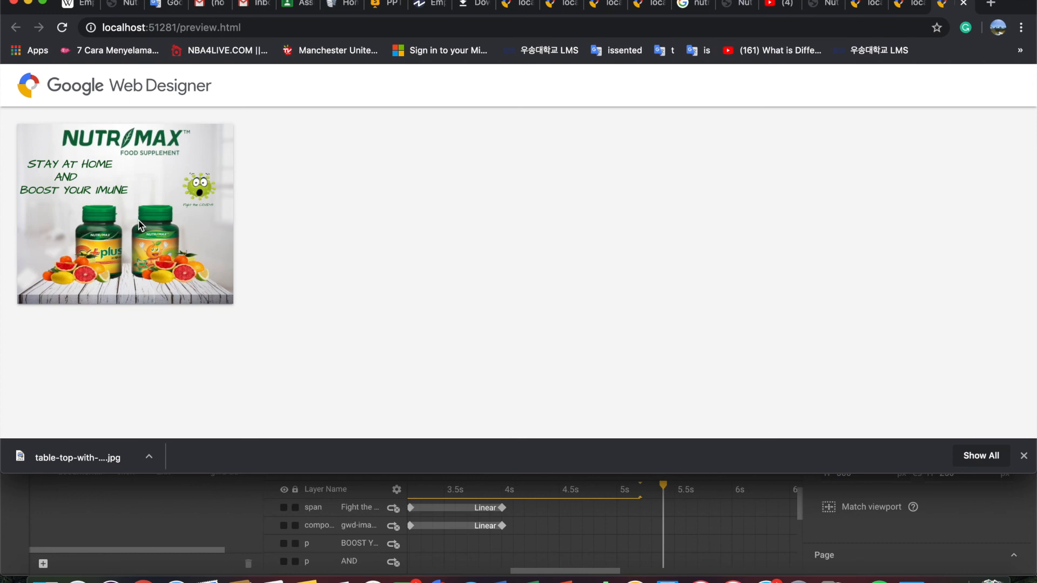
pyautogui.click(139, 222)
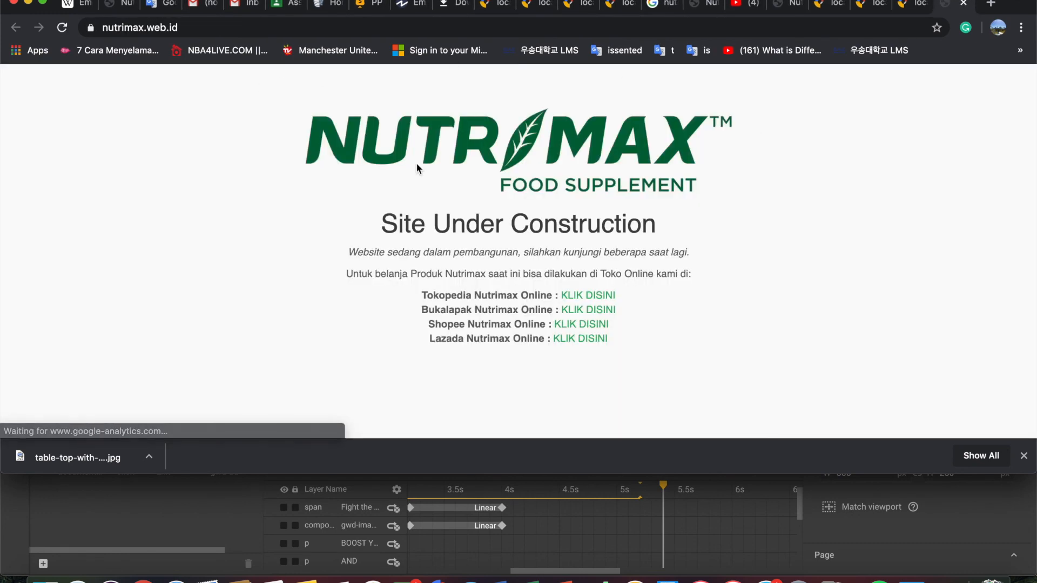
pyautogui.scroll(-4, 475, 219)
pyautogui.scroll(-3, 474, 218)
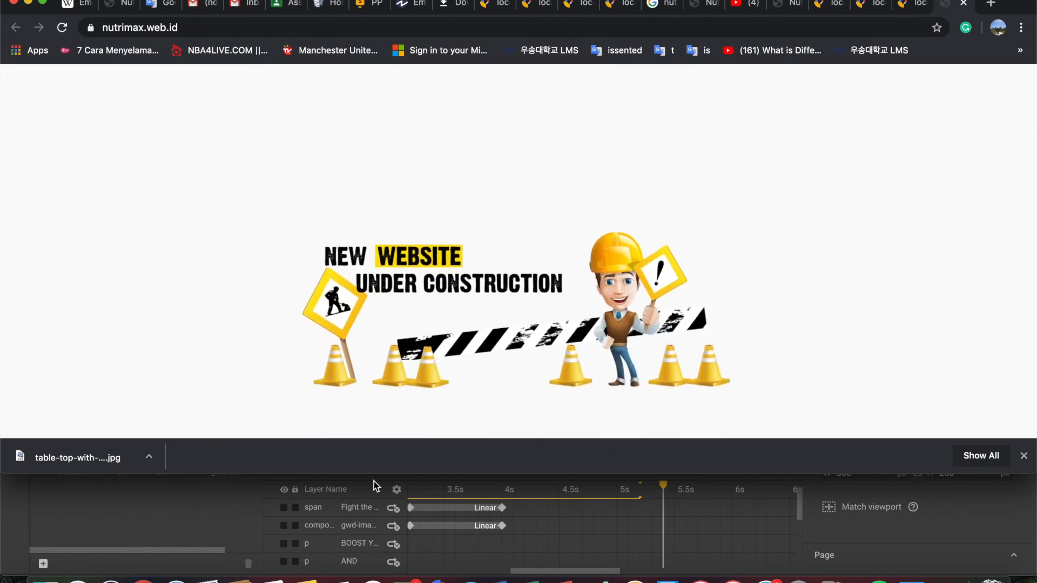
pyautogui.scroll(6, 391, 299)
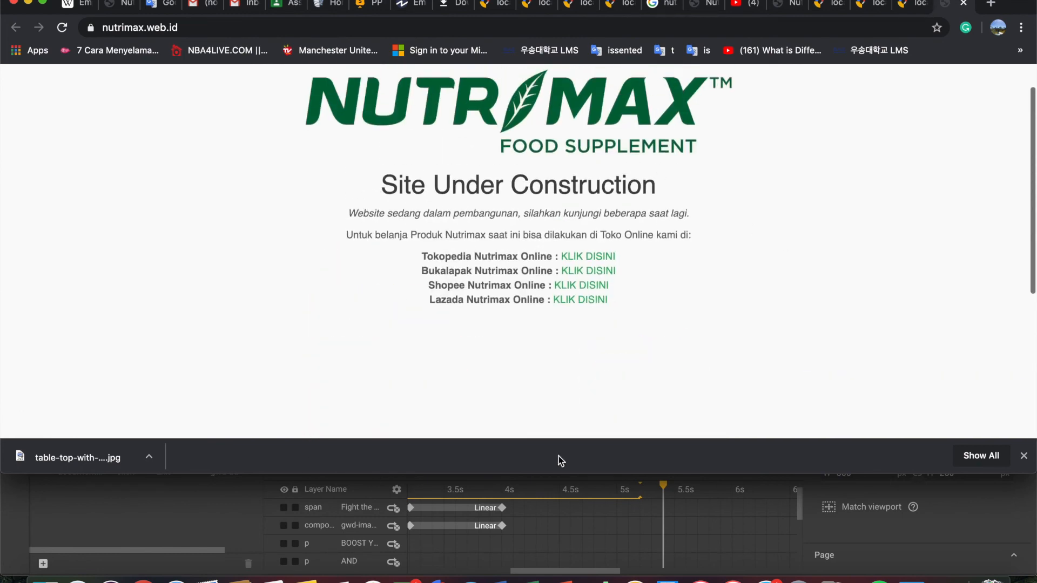
pyautogui.click(740, 510)
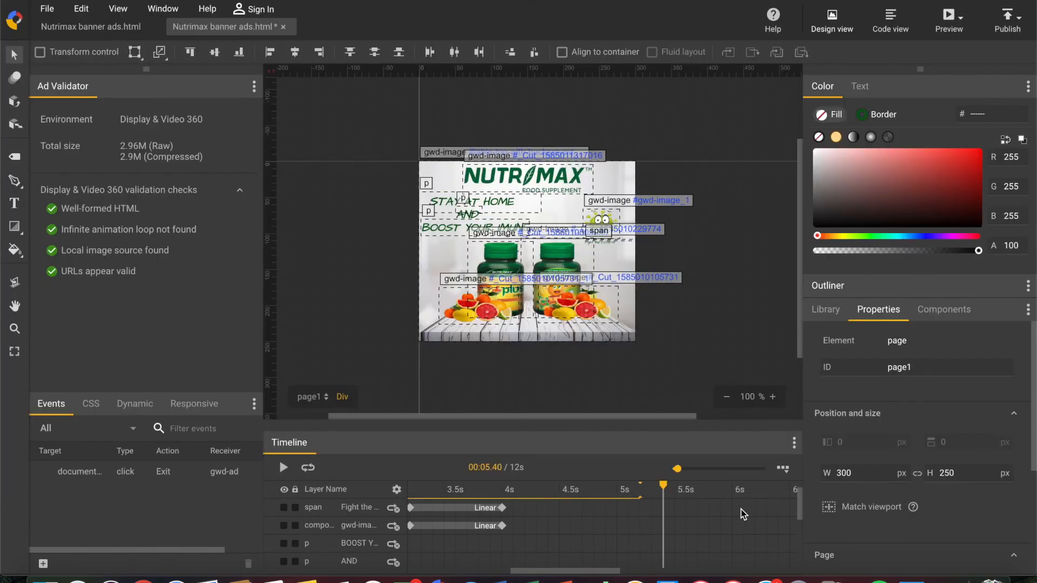
# Step: Save the Nutrimax banner ads.html file
pyautogui.click(46, 10)
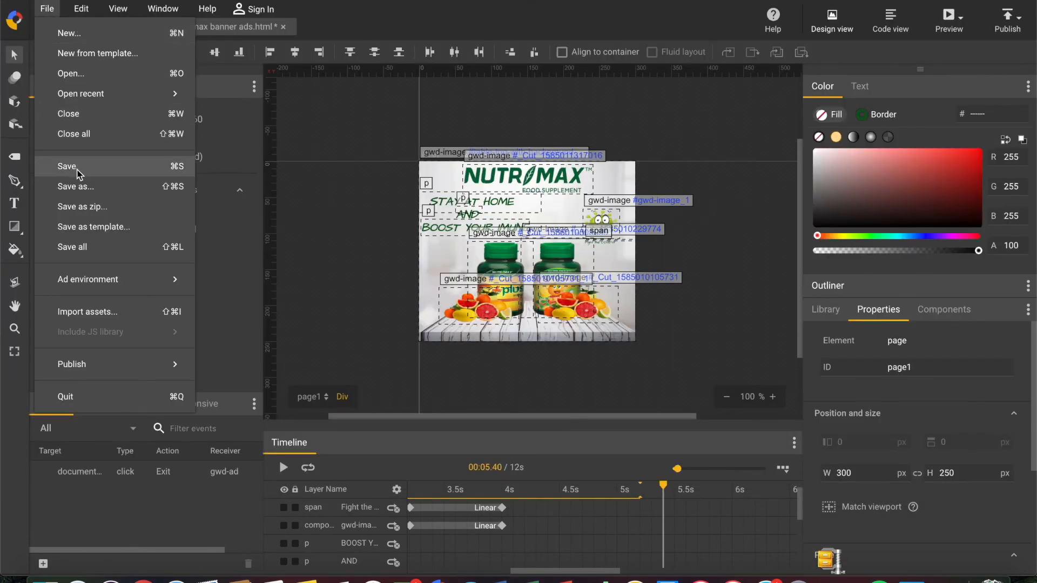
pyautogui.click(76, 167)
pyautogui.click(46, 10)
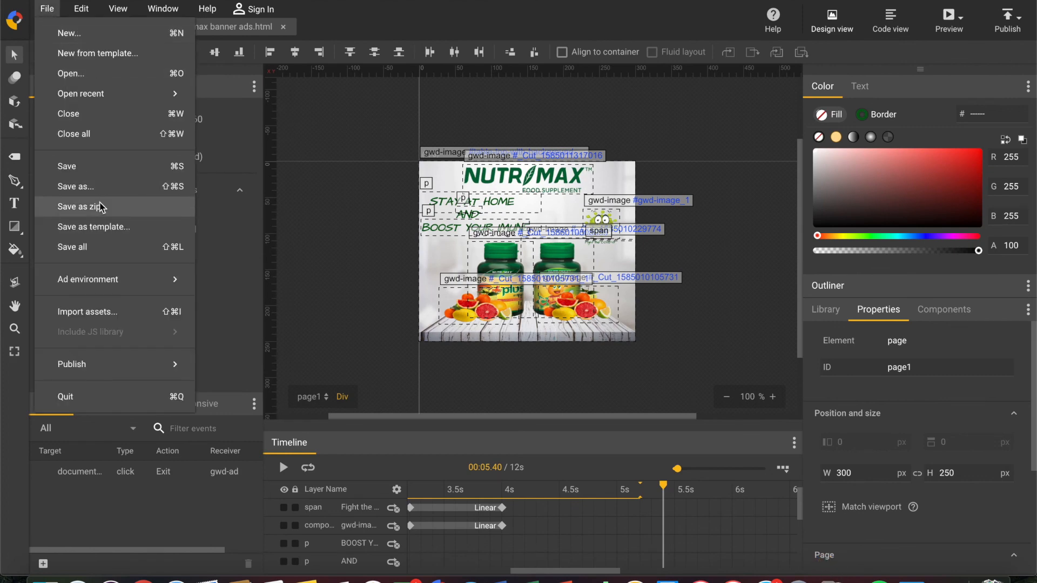
pyautogui.click(313, 208)
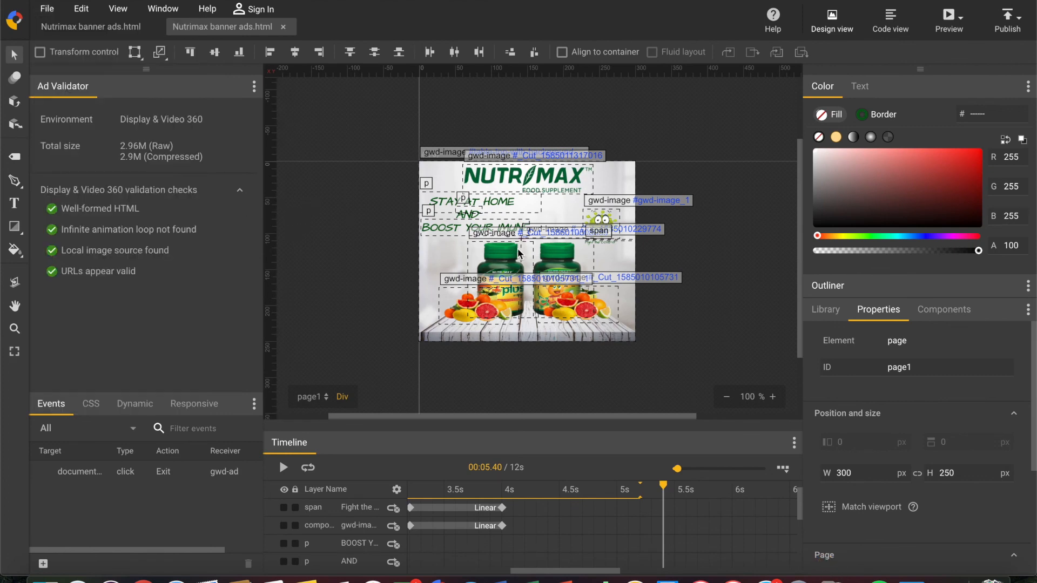